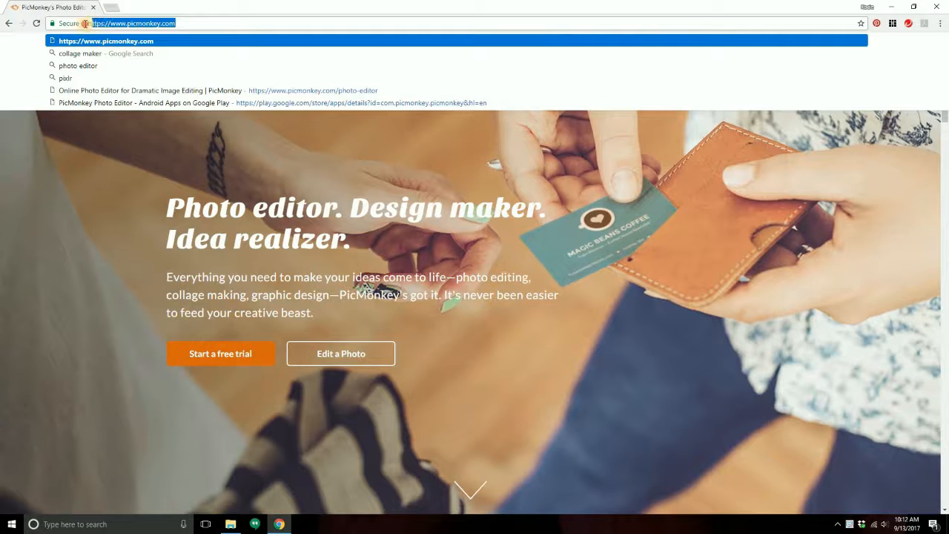
Look over the Edit, Touch Up and Design options on the PicMonkey home page, and open the Collage maker.
drag(87, 23, 179, 23)
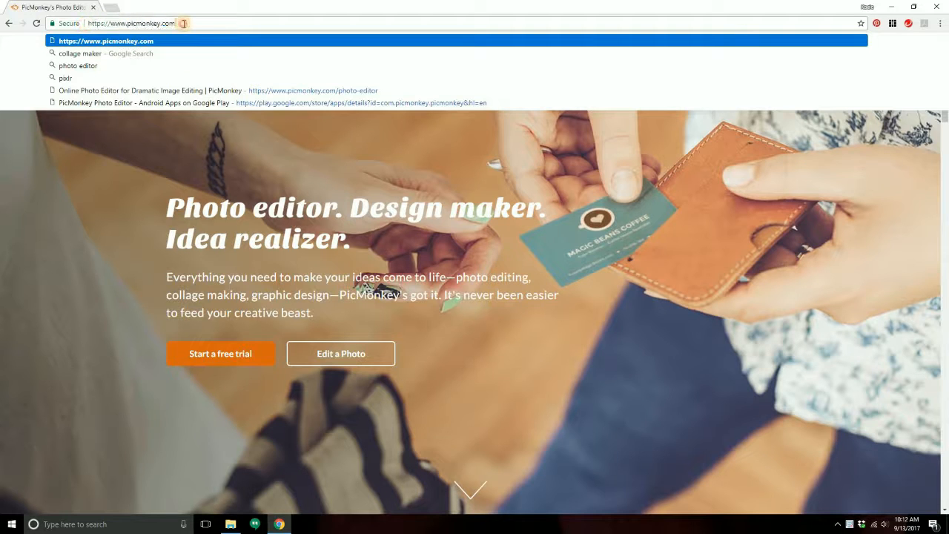
click(109, 170)
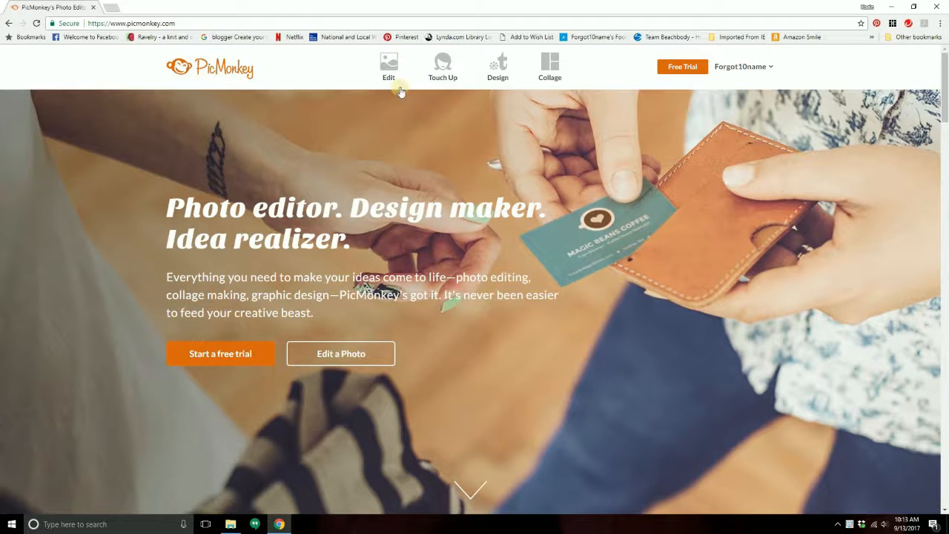
mouse_move(396, 70)
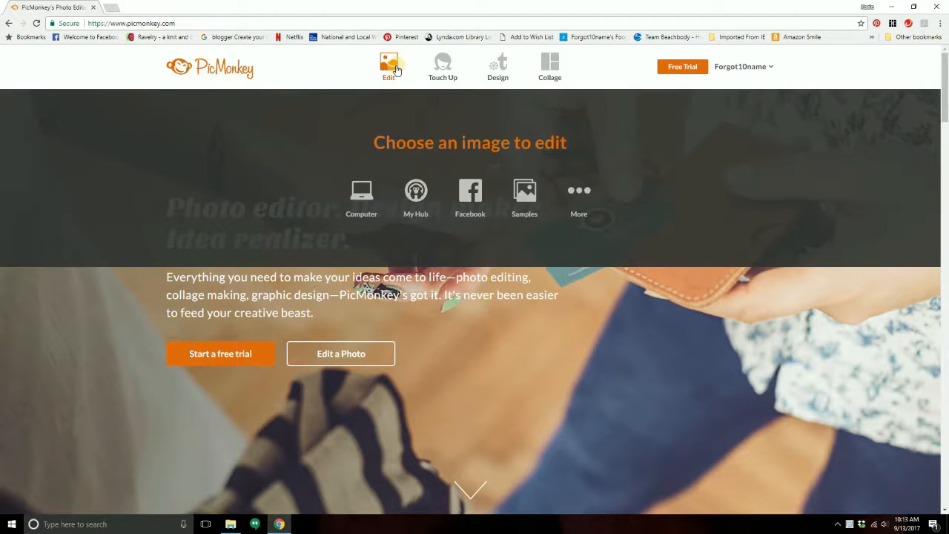
mouse_move(446, 66)
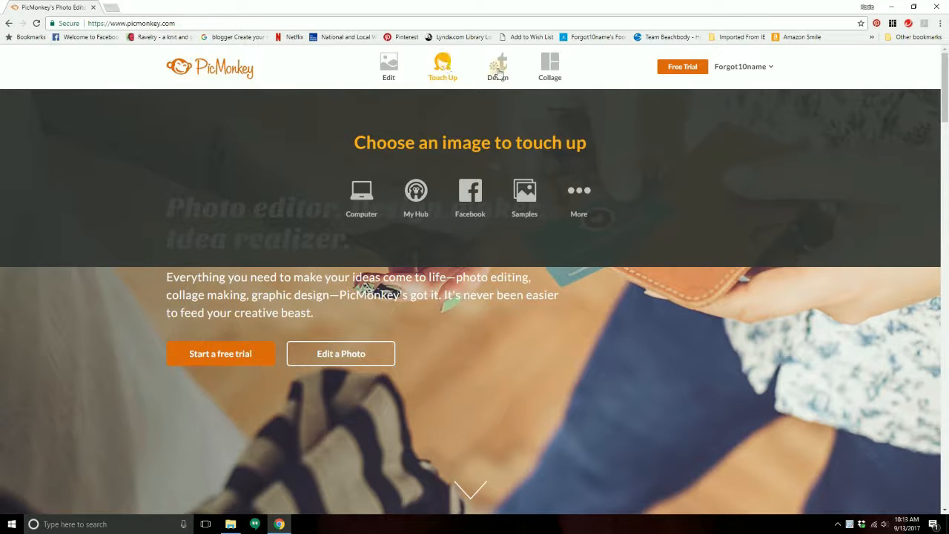
mouse_move(499, 72)
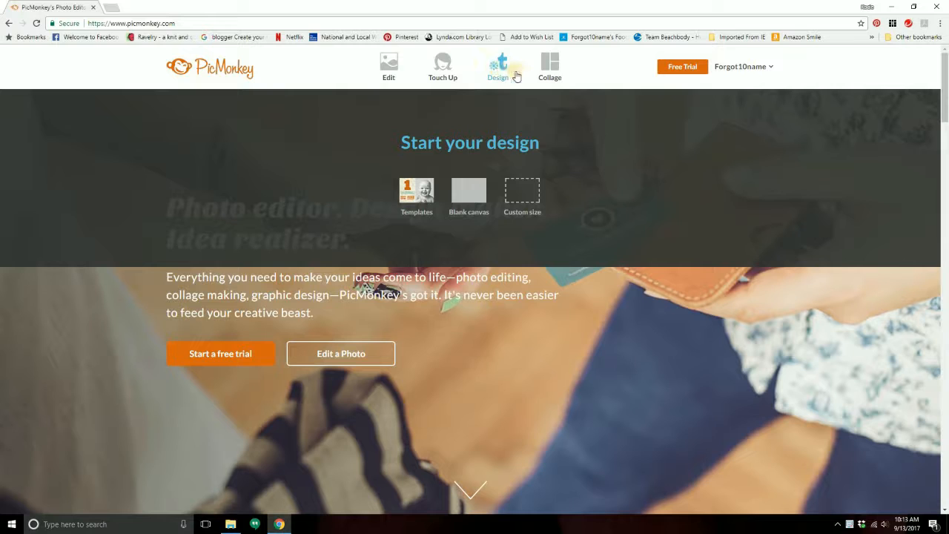
mouse_move(555, 70)
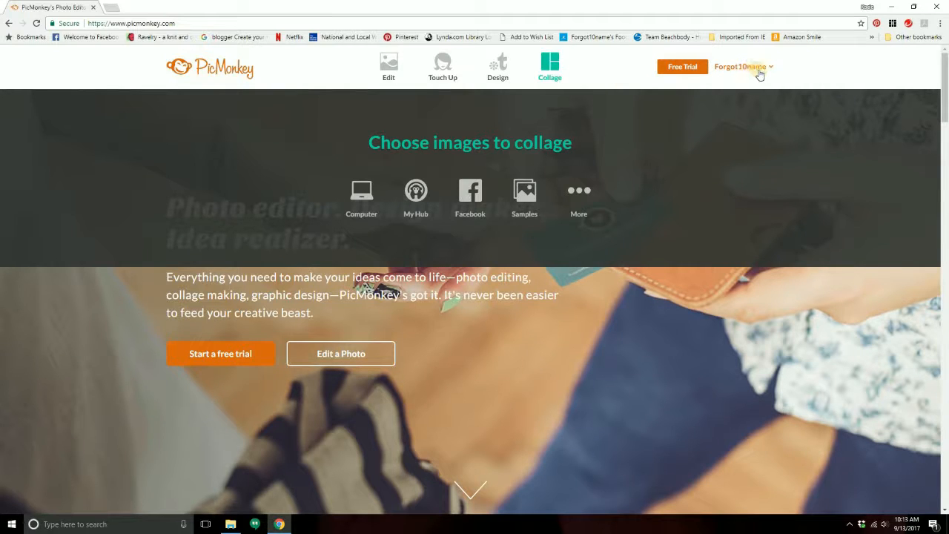
click(550, 67)
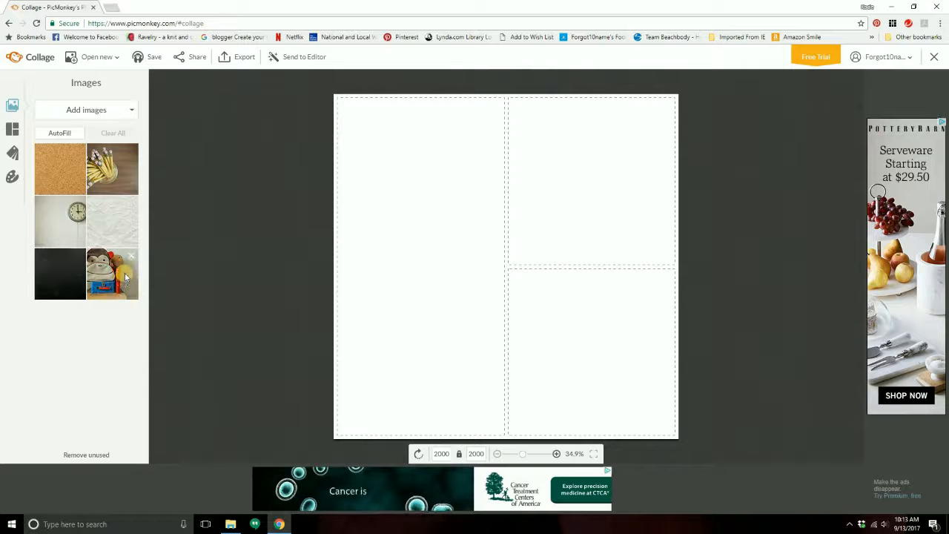
Add the Fifth Avenue Bombshell, Hold Onto My Crown, Insta Diva, On Fire and Wholly Angel images from the computer's Collections folder.
click(76, 111)
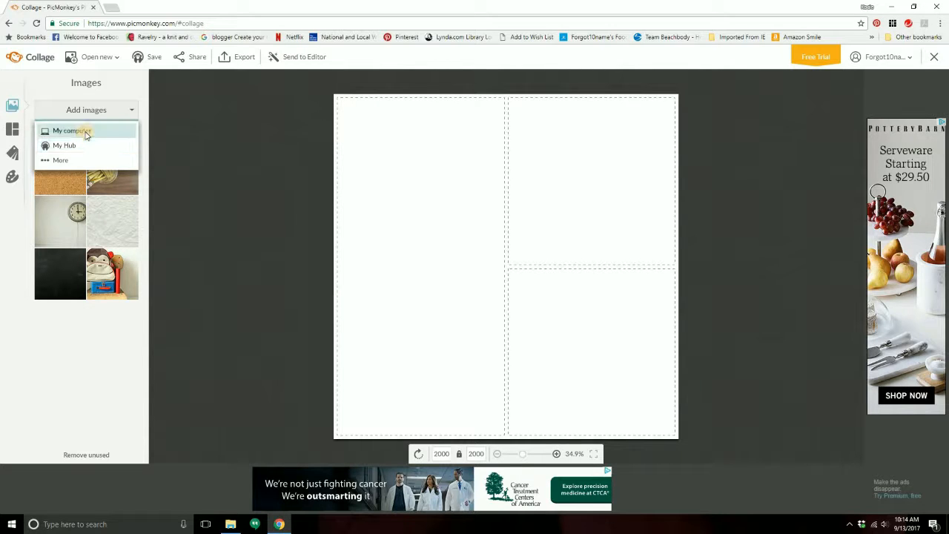
click(86, 134)
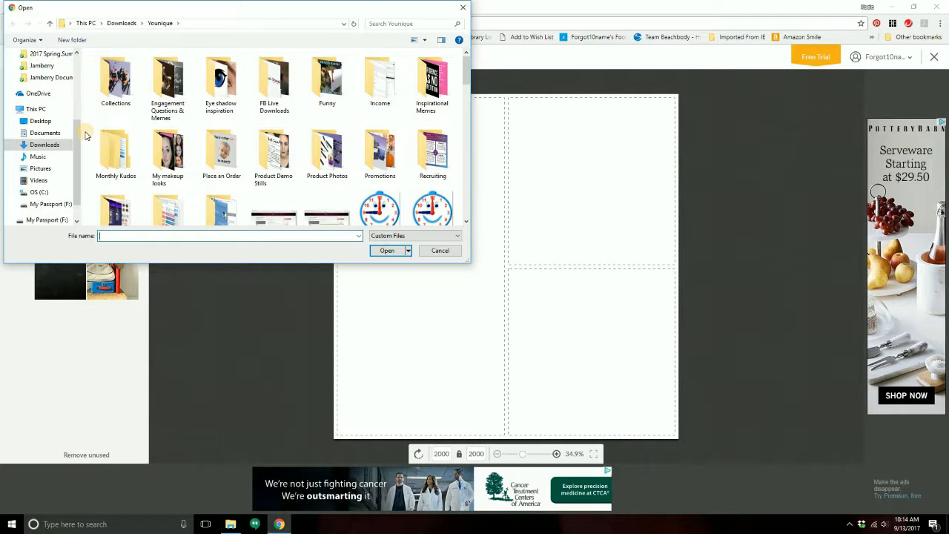
double_click(122, 90)
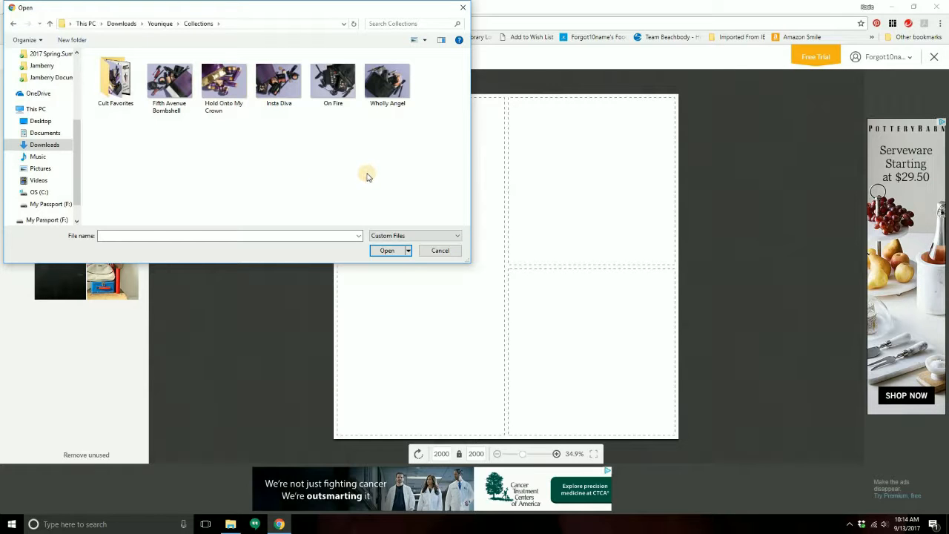
drag(421, 84, 174, 84)
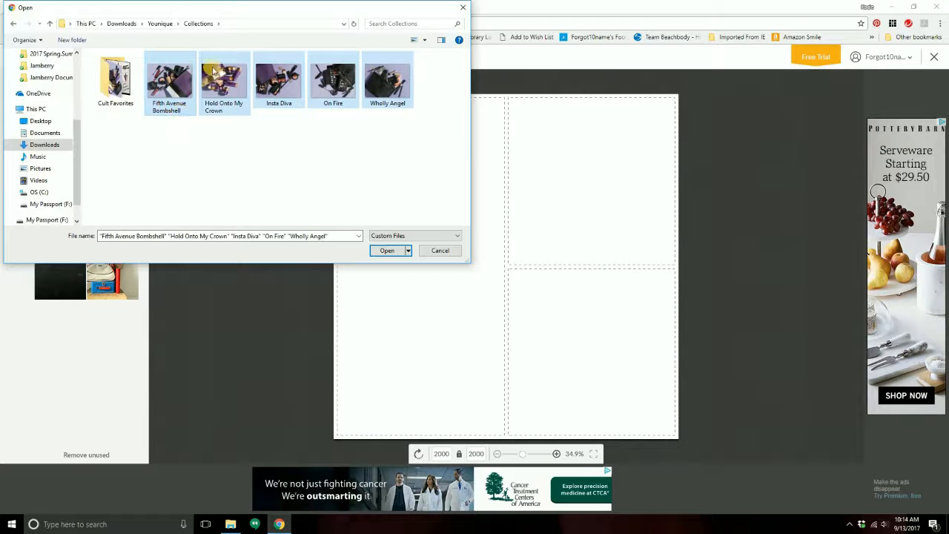
click(383, 252)
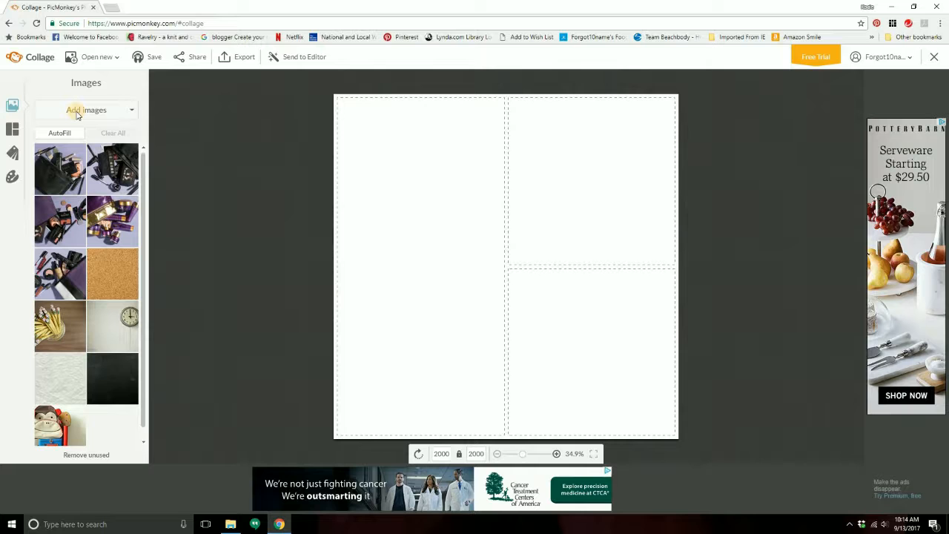
Add the Cult Favorites image from the Cult Favorites subfolder on the computer to the collage images.
click(77, 111)
click(72, 129)
double_click(104, 96)
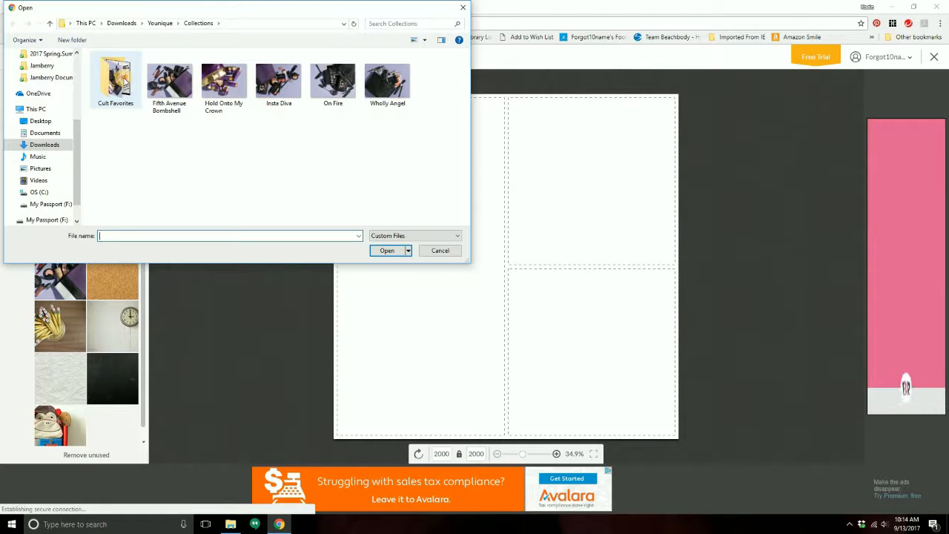
click(387, 181)
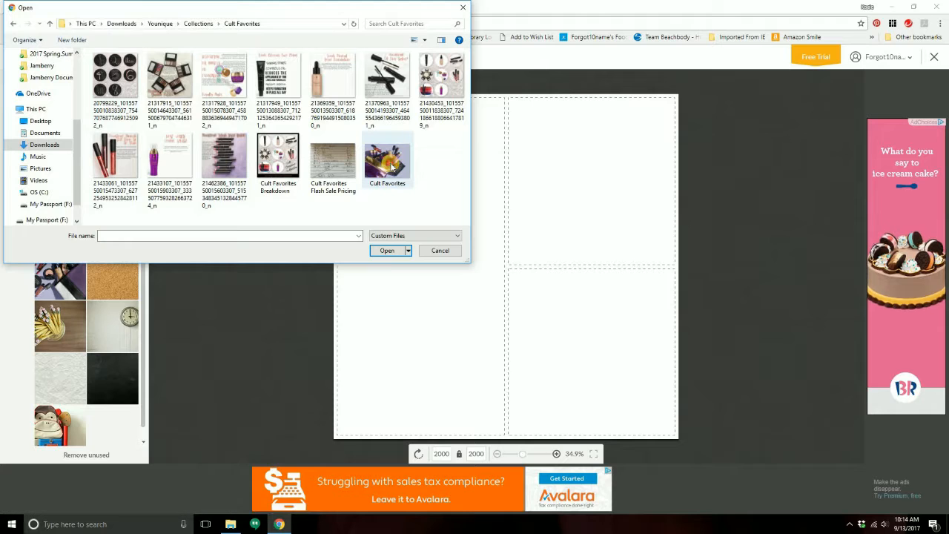
click(387, 251)
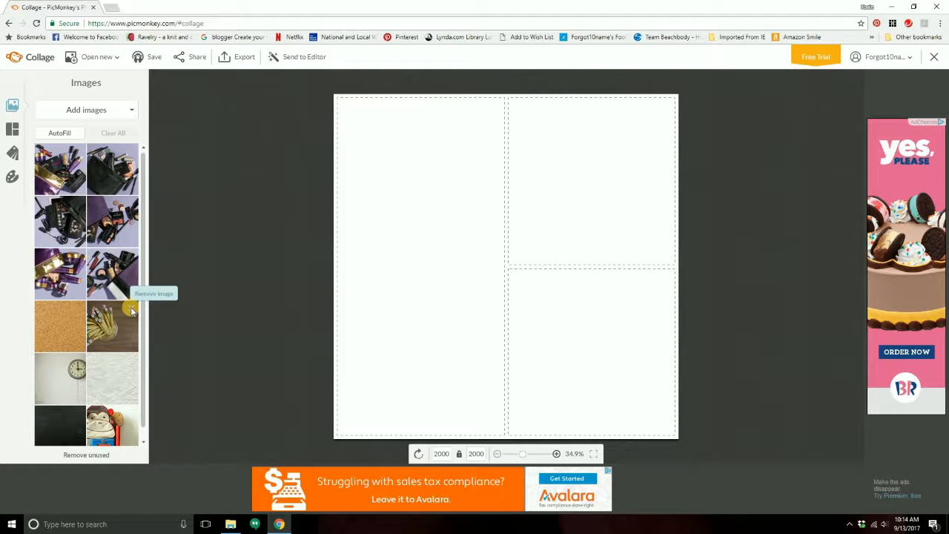
Remove all the sample images from the image list, keeping only the six uploaded makeup photos.
click(131, 311)
click(133, 309)
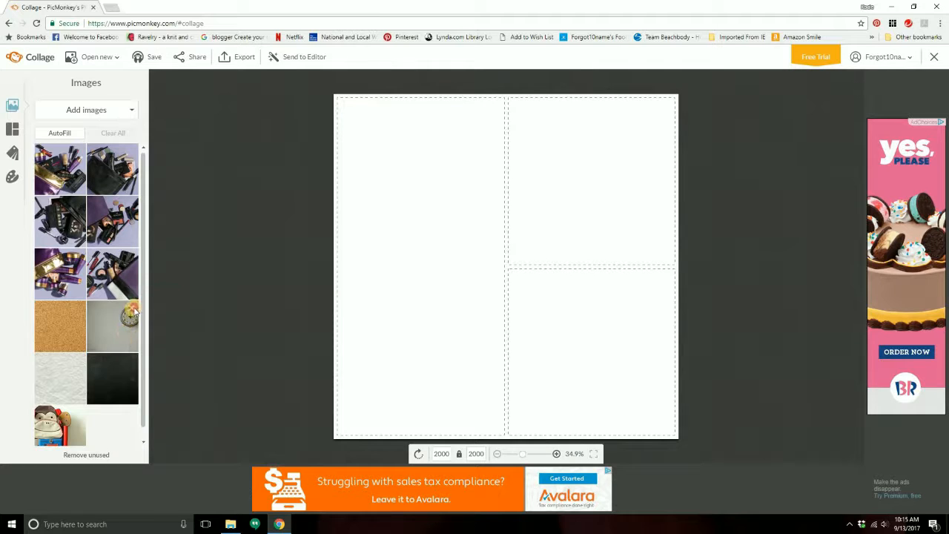
click(133, 309)
click(81, 310)
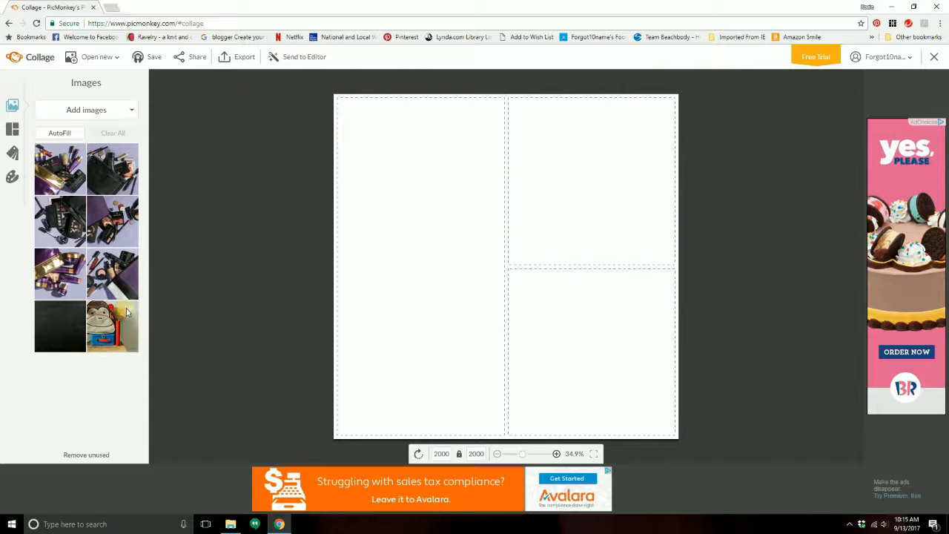
click(132, 309)
click(80, 310)
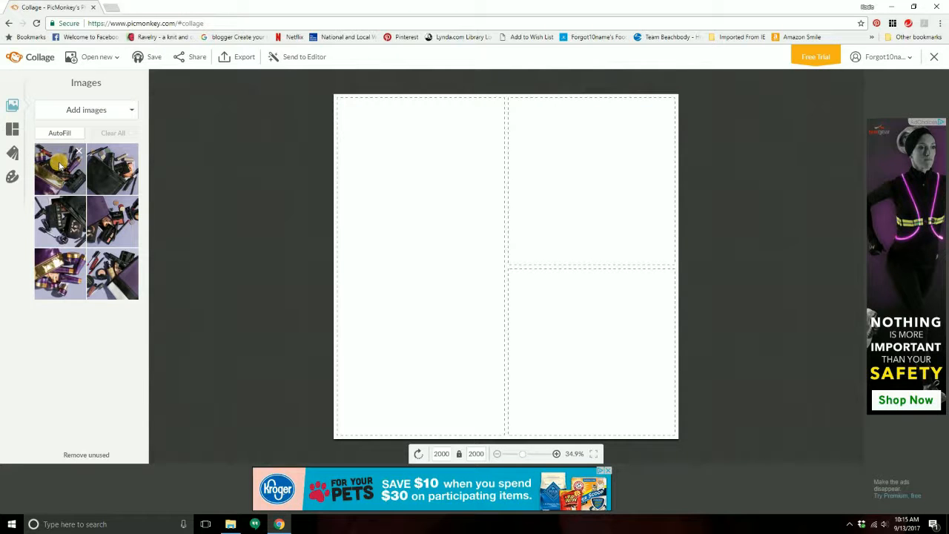
Place the Cult Favorites image in the tall collage cell and widen that cell to about four fifths of the collage.
drag(61, 166, 432, 289)
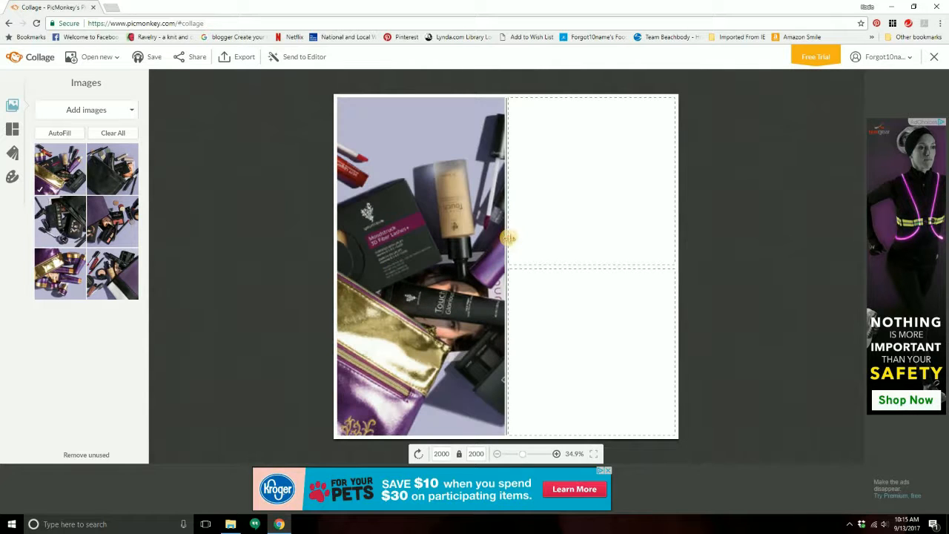
drag(509, 238, 615, 284)
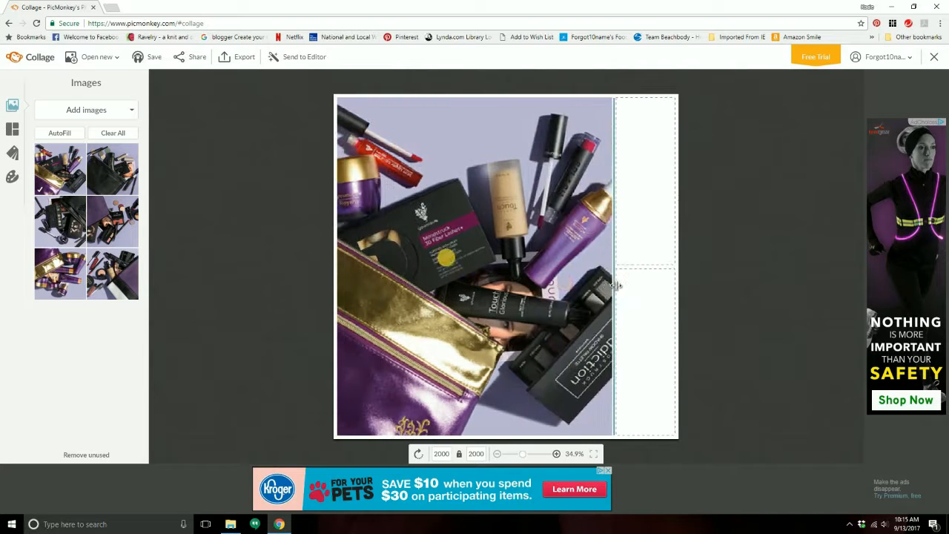
Try the fit and fill options on the placed image, enlarge it to about 194%, and close its editing options.
click(476, 271)
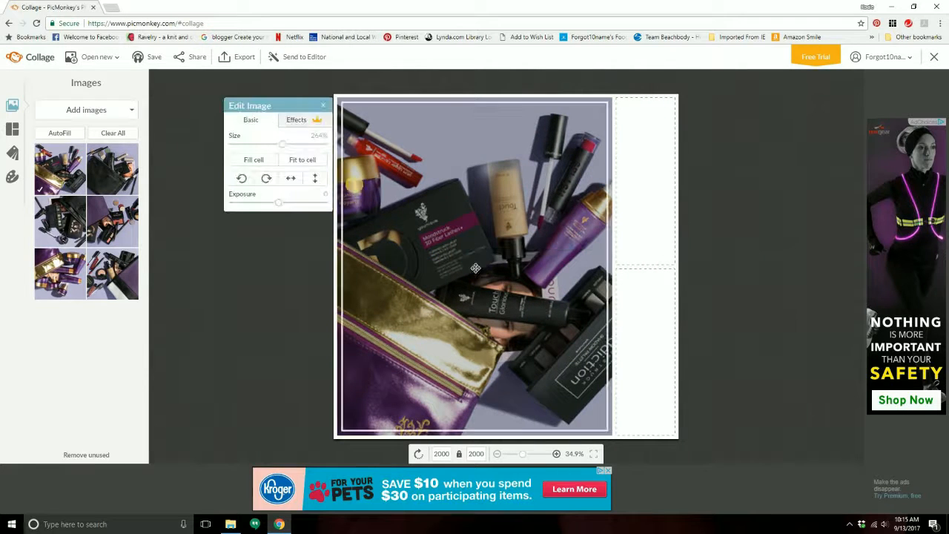
click(304, 162)
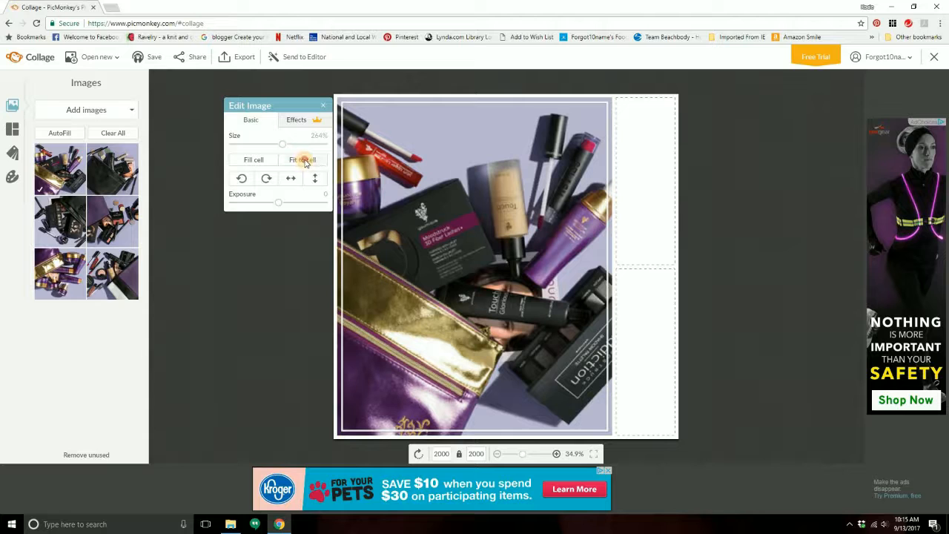
click(253, 161)
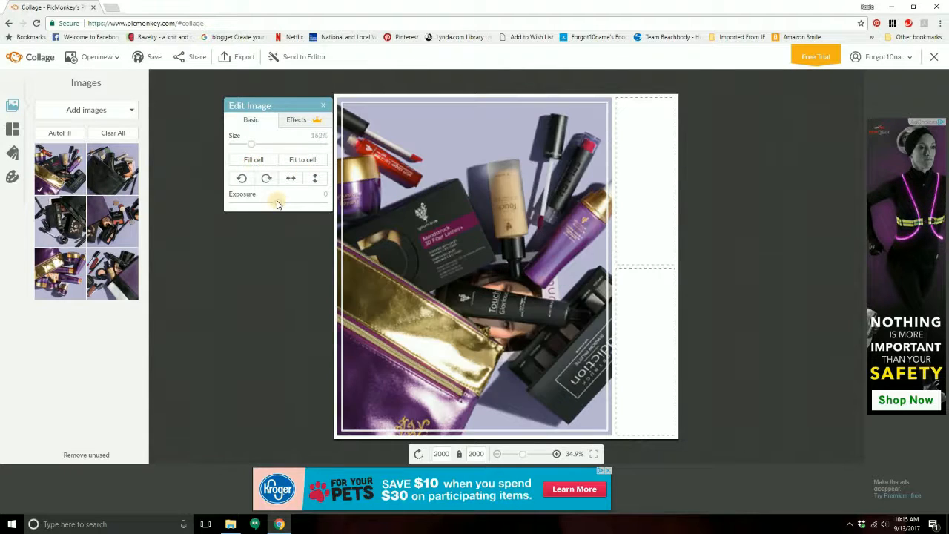
mouse_move(251, 144)
mouse_down()
mouse_move(275, 150)
mouse_move(239, 146)
mouse_move(266, 150)
mouse_up()
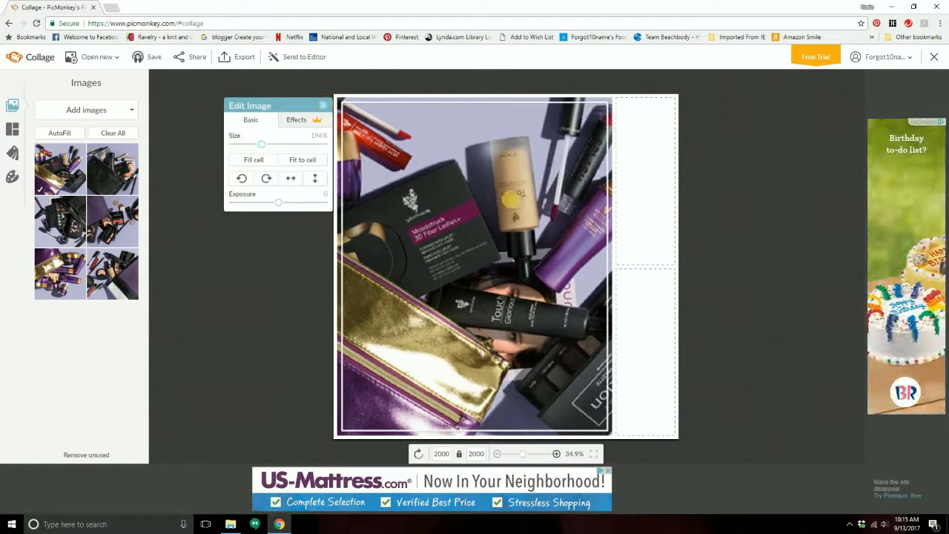
click(324, 106)
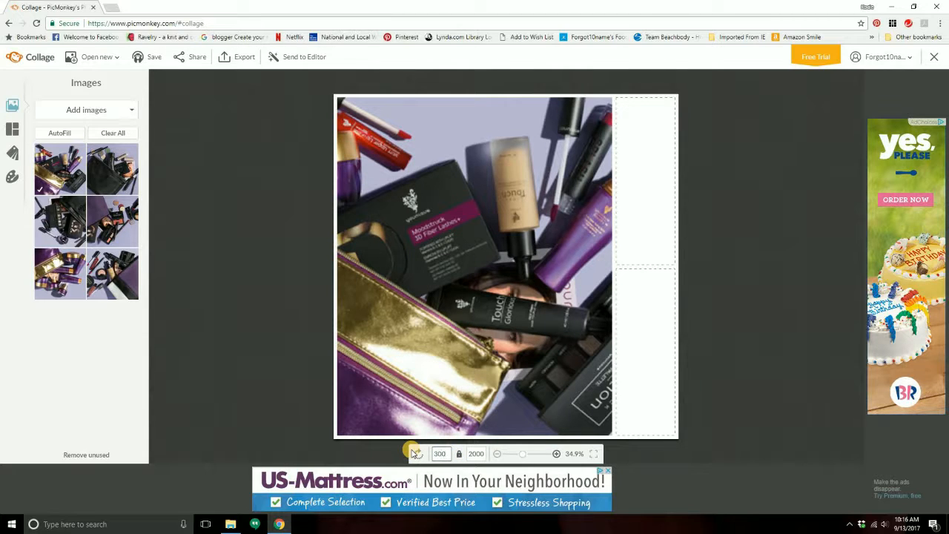
Resize the collage to 3000 by 2400 with proportions unlocked, and narrow the image's cell to about half the collage width.
key(Return)
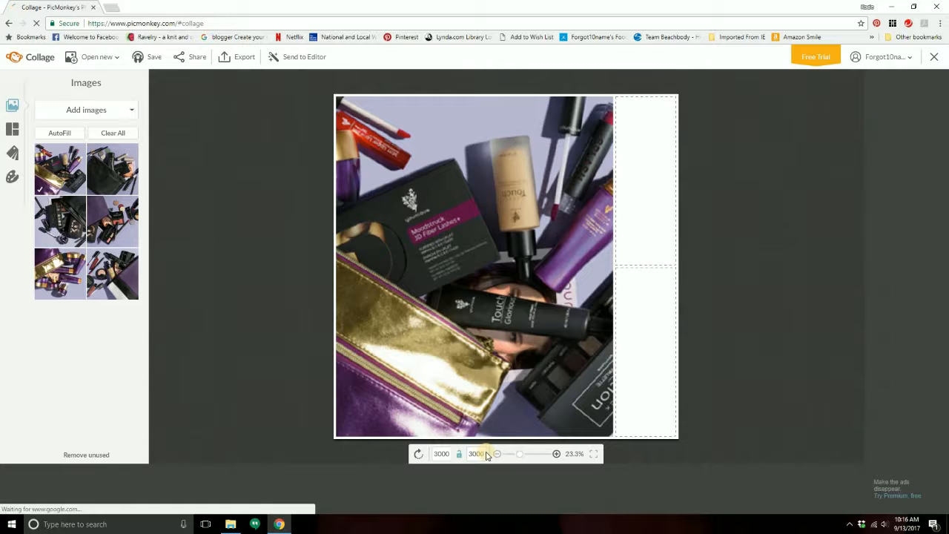
drag(485, 453, 465, 458)
text(24)
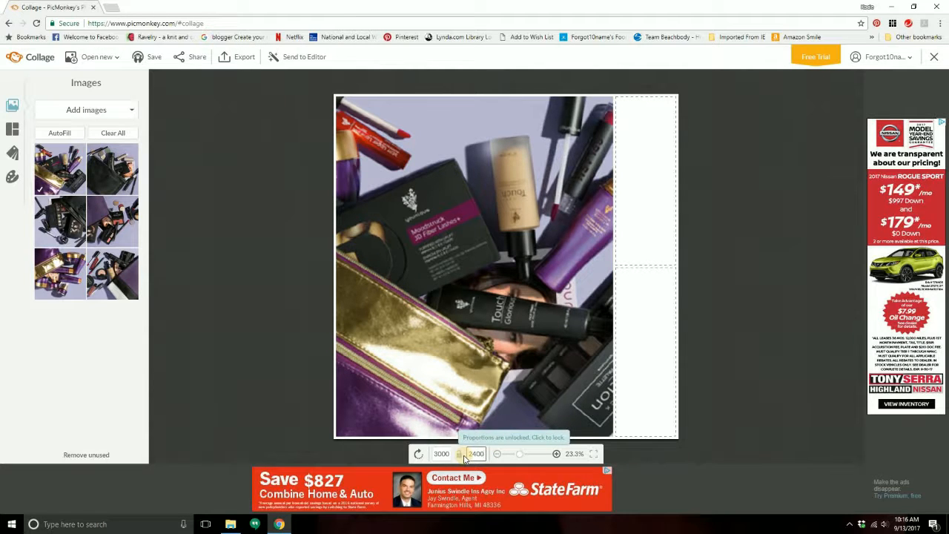
key(Return)
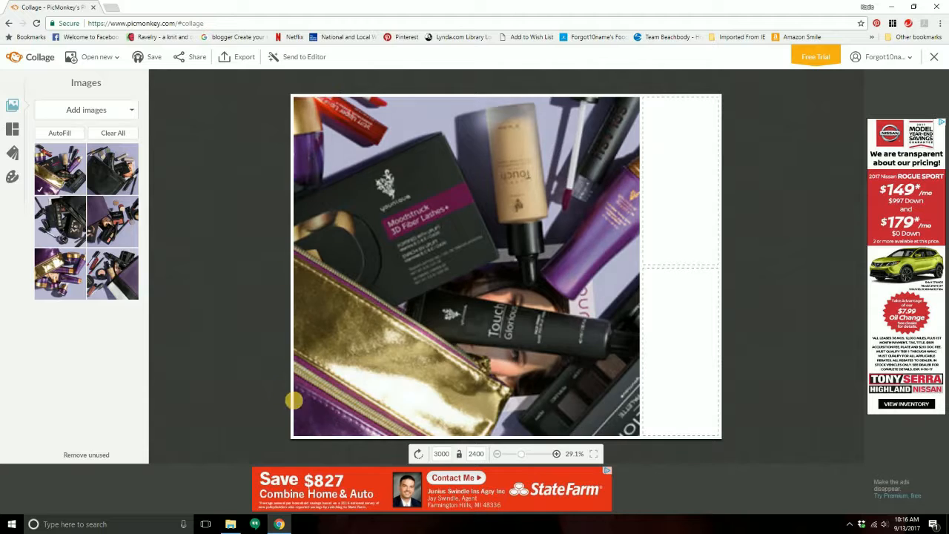
click(12, 130)
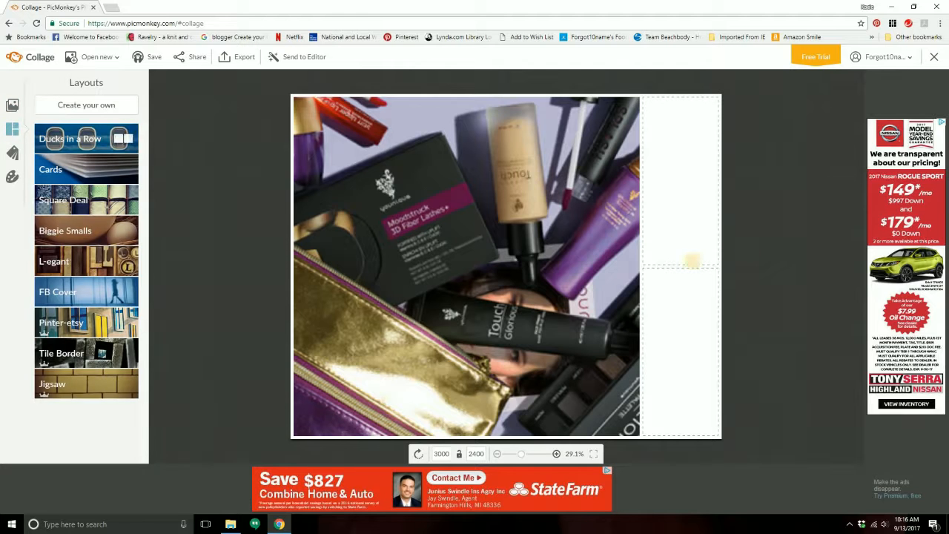
drag(641, 266, 519, 265)
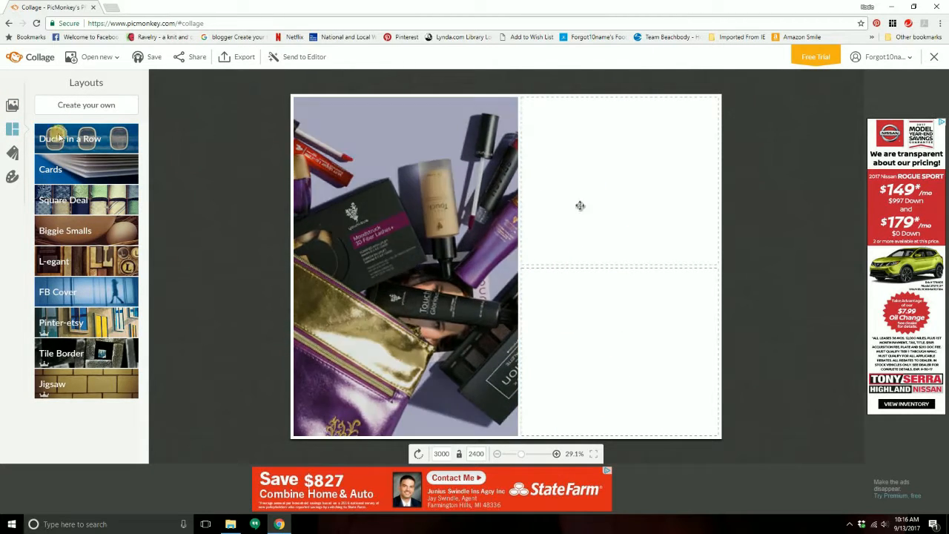
Try the two-cell and four-cell Ducks in a Row layouts and a 4 x 8 Cards layout.
click(78, 158)
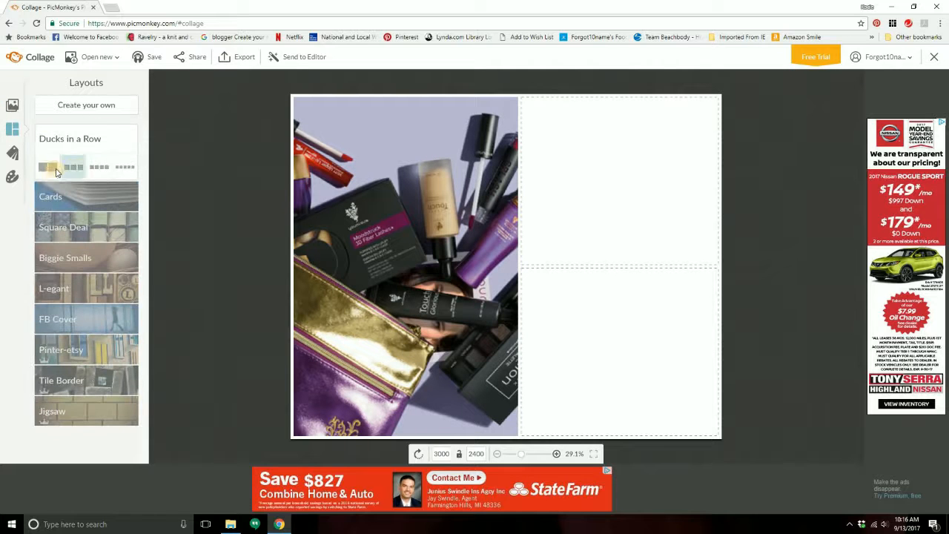
click(73, 167)
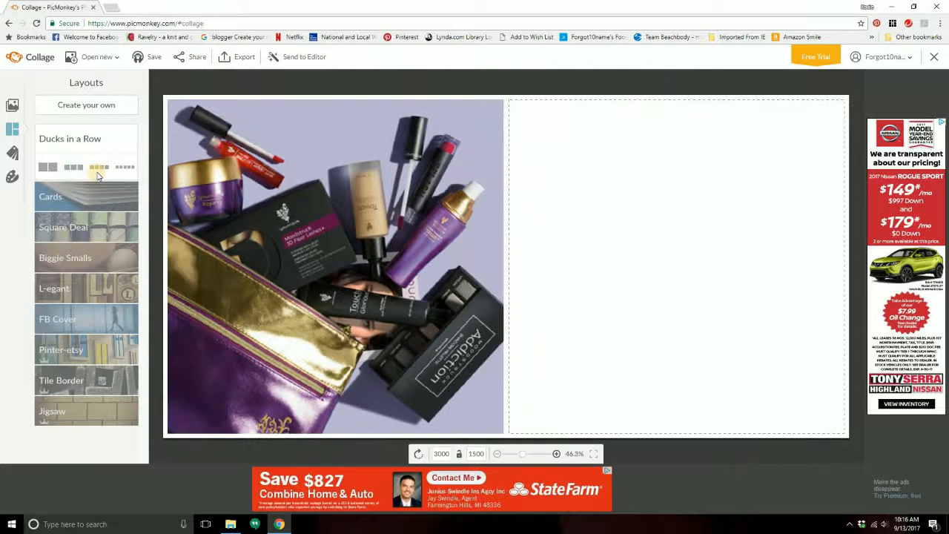
click(98, 167)
click(86, 204)
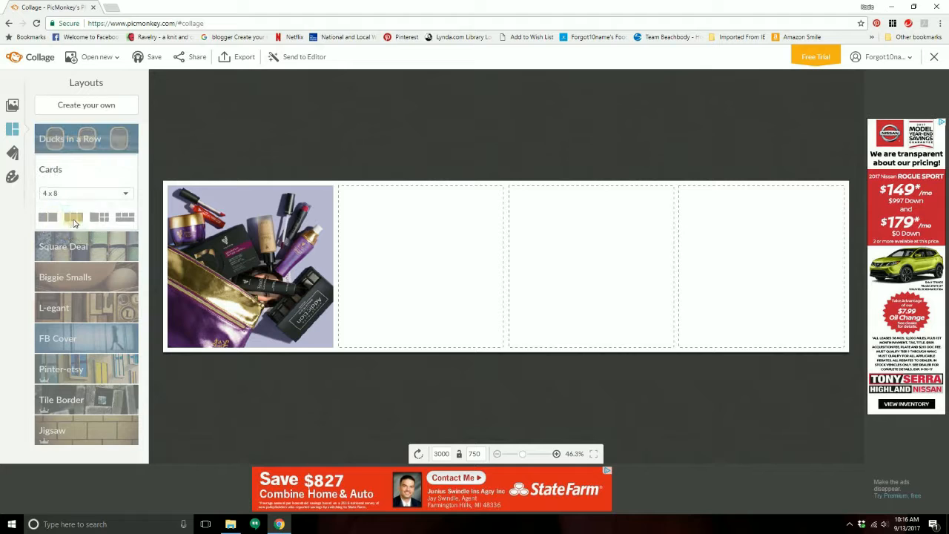
click(99, 217)
Apply the Biggie Smalls layout with one large cell beside three small ones, and show the Pinter-etsy layout choices.
click(101, 252)
click(73, 229)
click(55, 256)
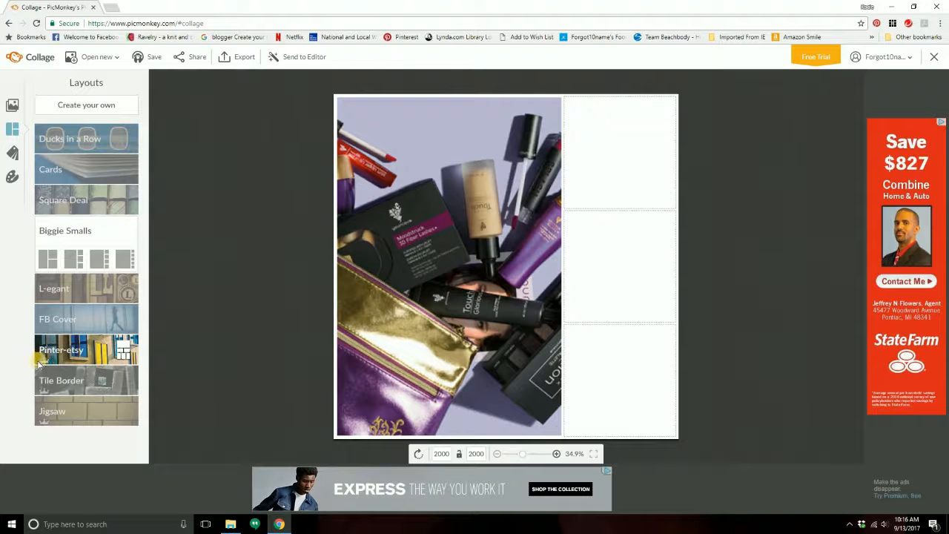
click(92, 359)
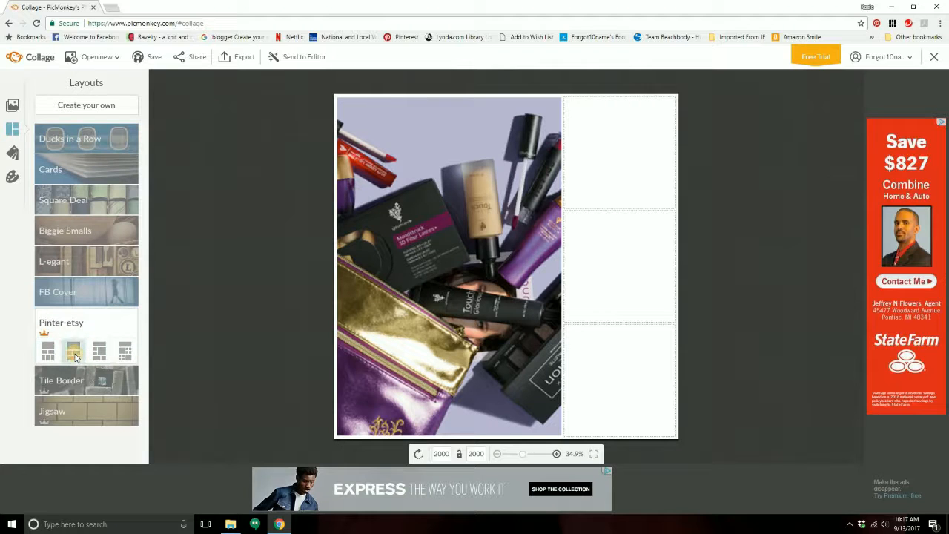
Dismiss the premium offer for a Pinter-etsy layout and apply the L-egant layout with one large cell and five small ones.
click(74, 354)
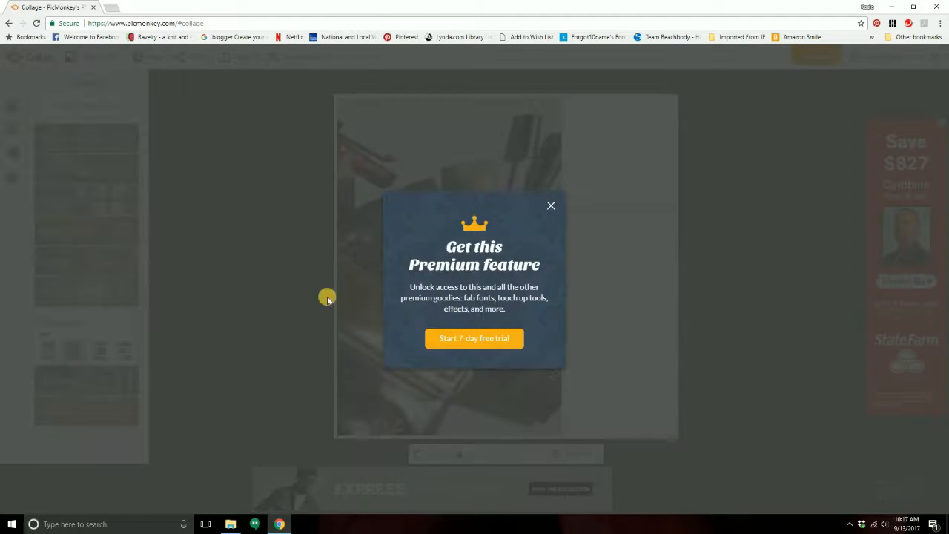
click(555, 205)
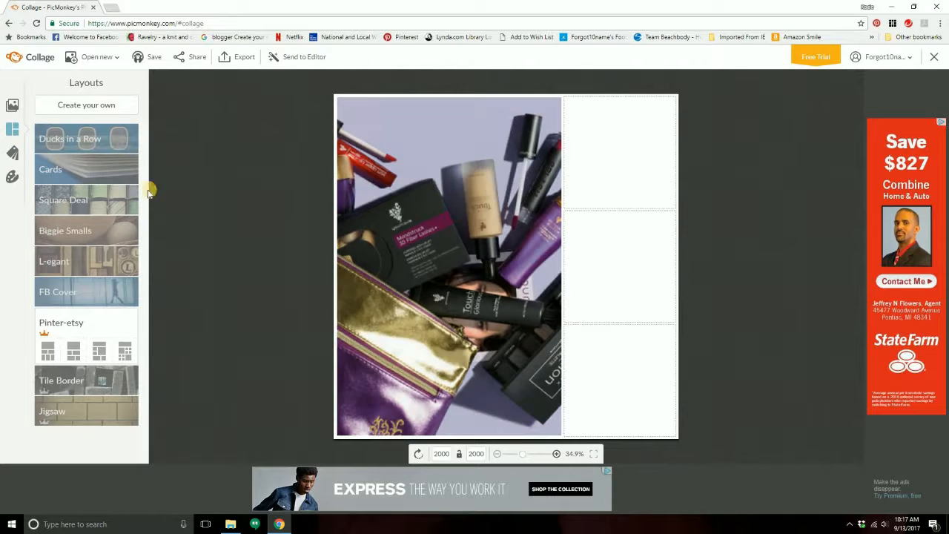
click(78, 260)
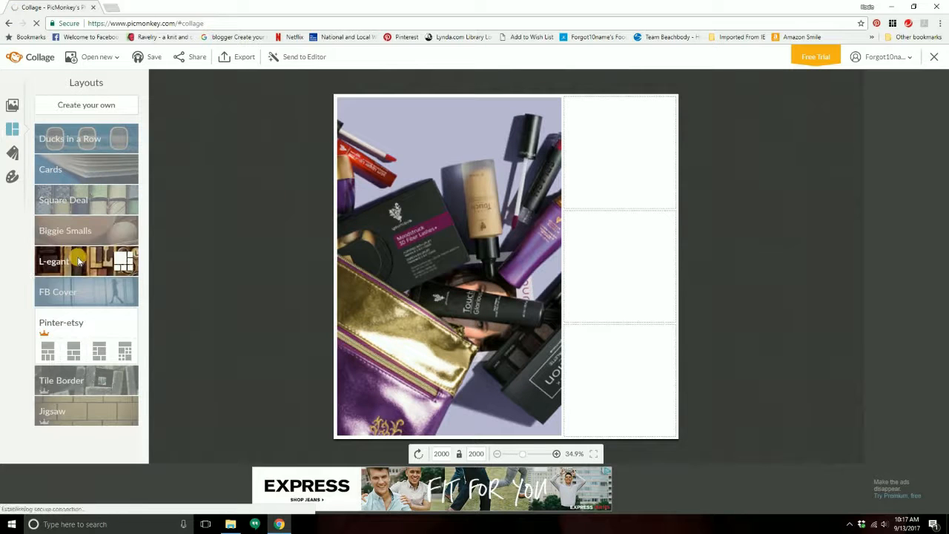
click(46, 291)
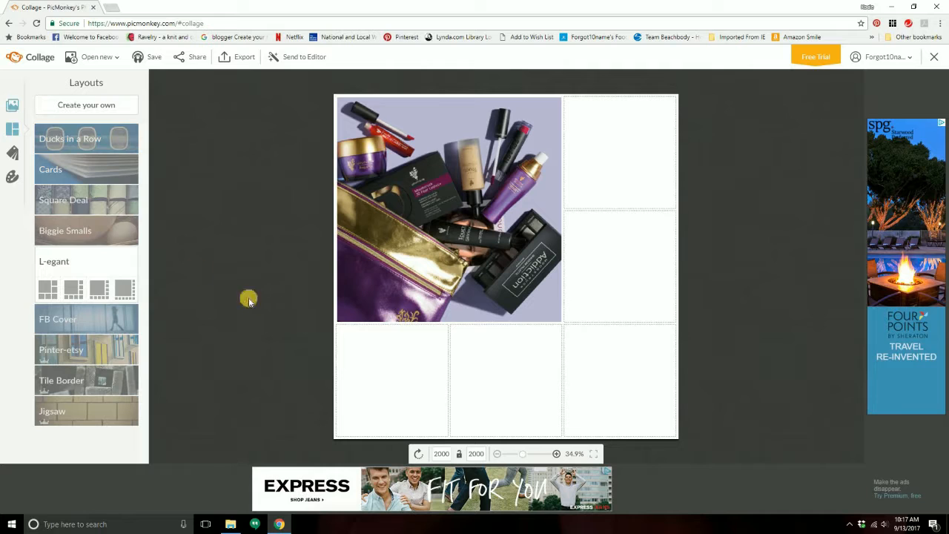
Place two makeup images in the small cells beside the large one and AutoFill the remaining cells.
click(13, 108)
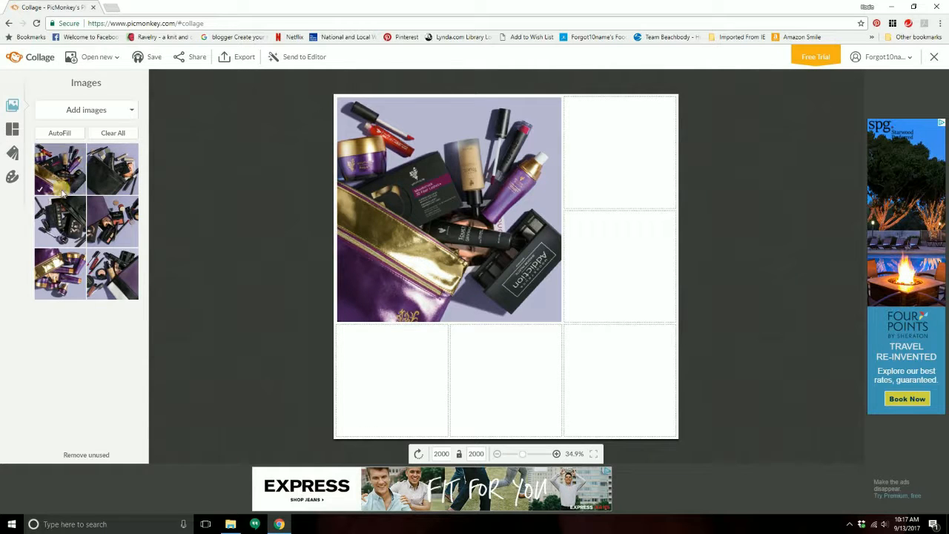
drag(118, 172, 613, 182)
drag(112, 222, 613, 285)
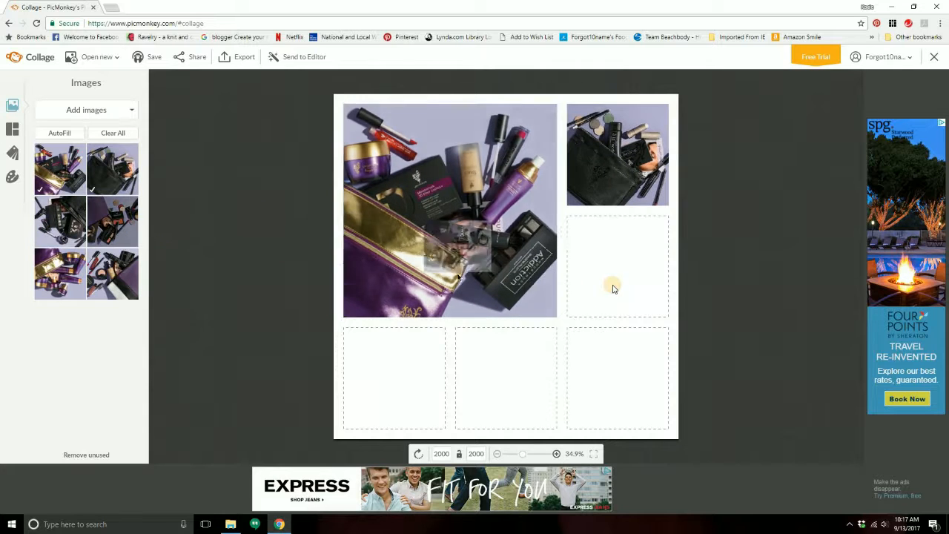
click(61, 134)
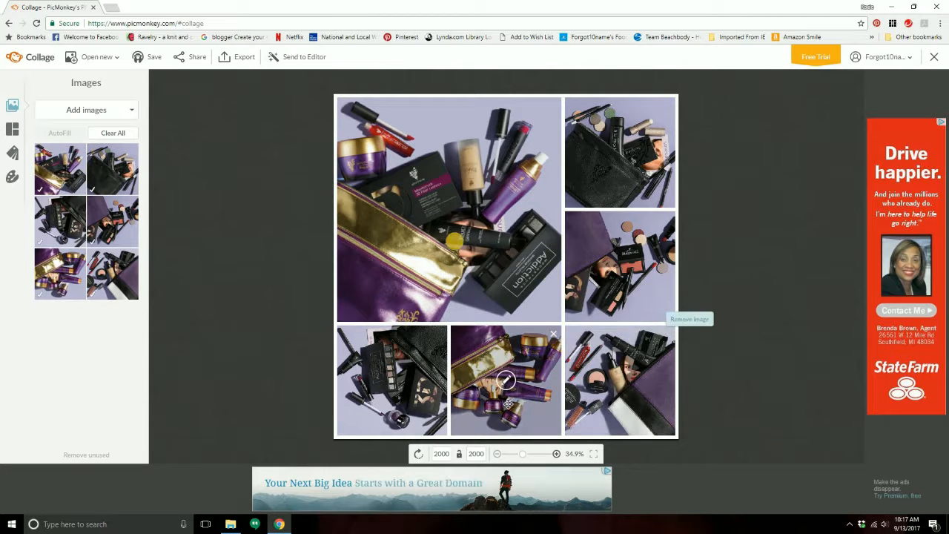
Swap the large image with the middle image of the bottom row and export the collage to the Editor.
drag(455, 241, 506, 378)
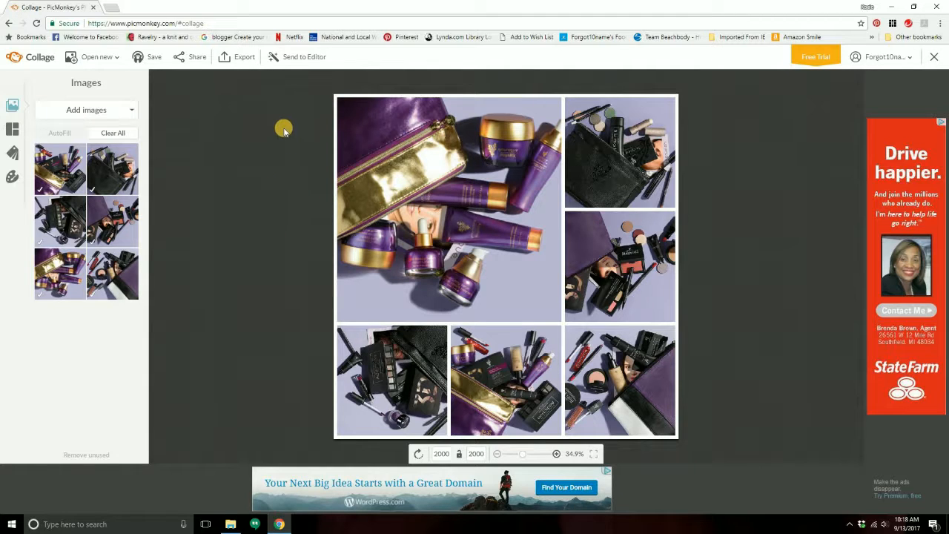
click(307, 58)
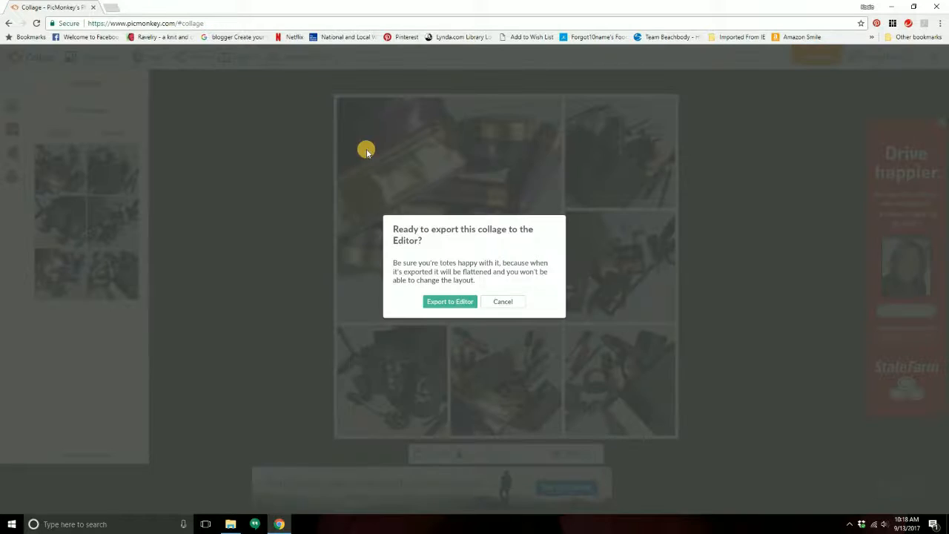
click(448, 303)
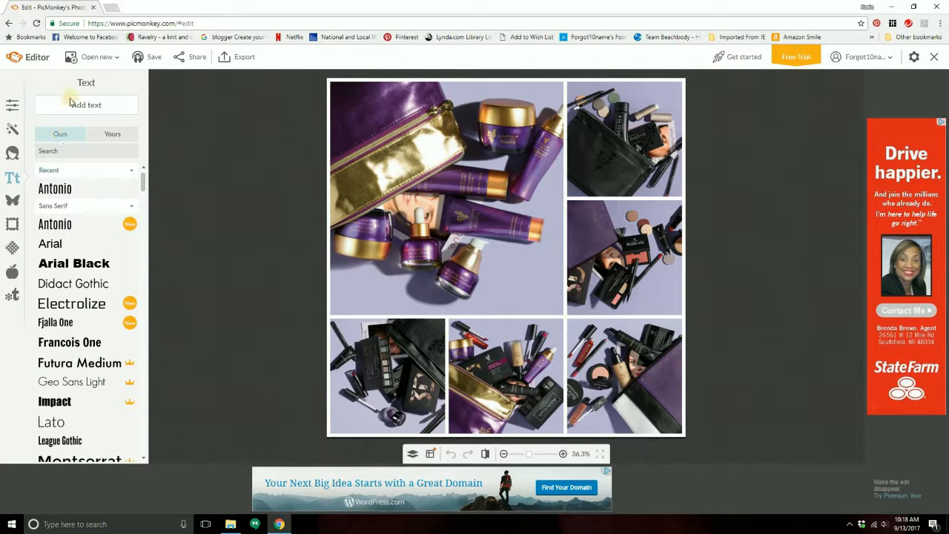
Try the Francois One, Futura Medium and Arial Black fonts, dismissing the premium offer.
click(84, 342)
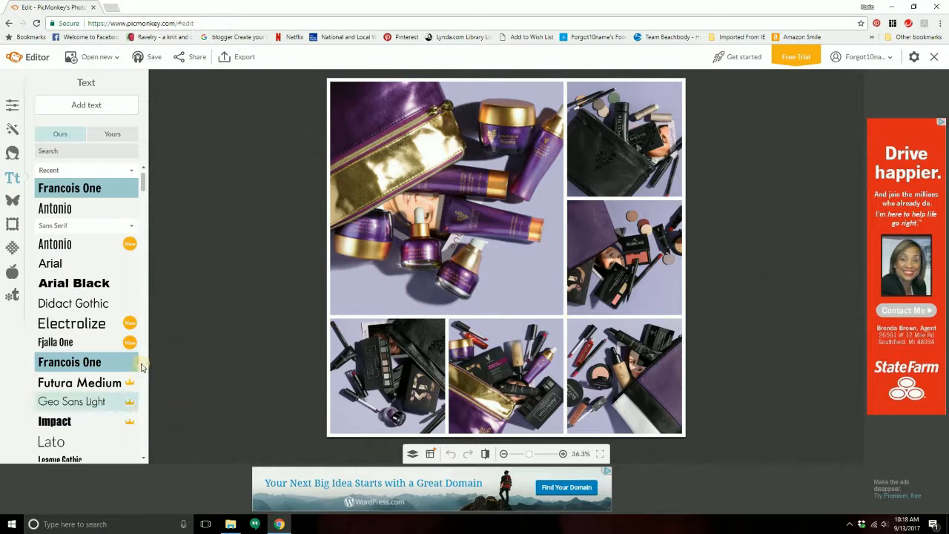
click(94, 387)
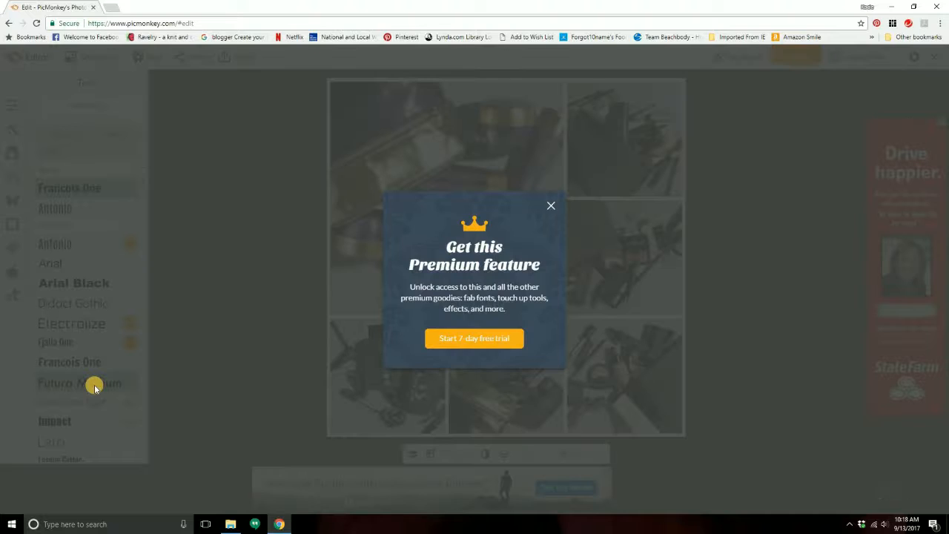
click(551, 206)
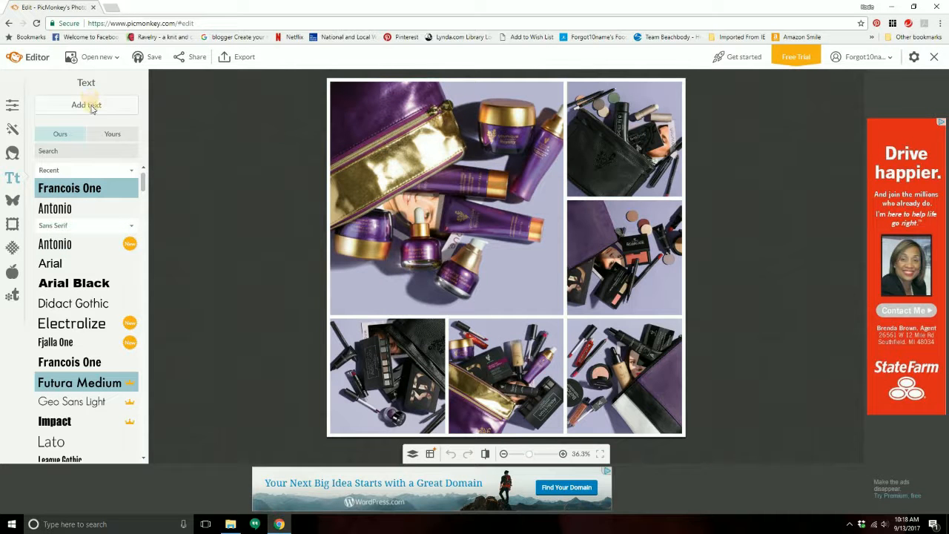
click(78, 283)
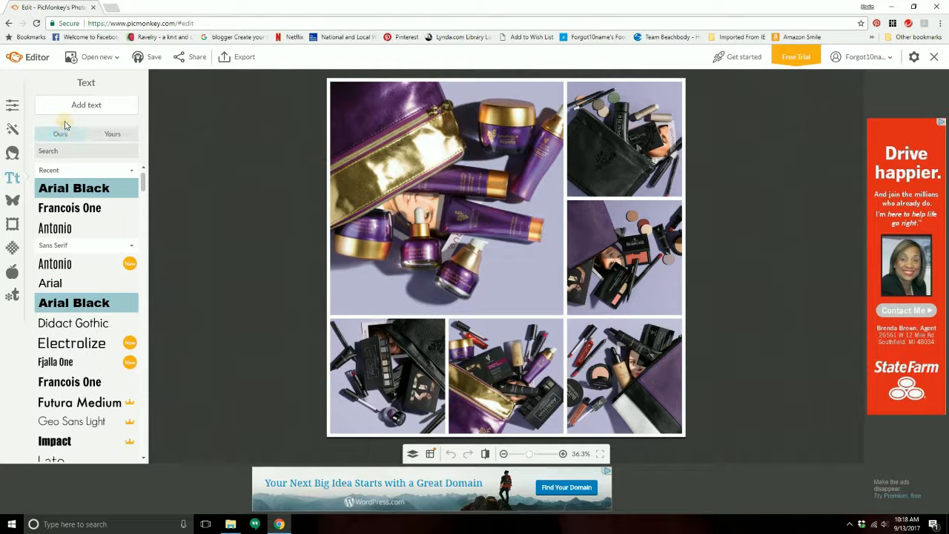
Choose the Annie BTN font from the computer's own fonts and add a text layer reading "Add Text!".
click(129, 137)
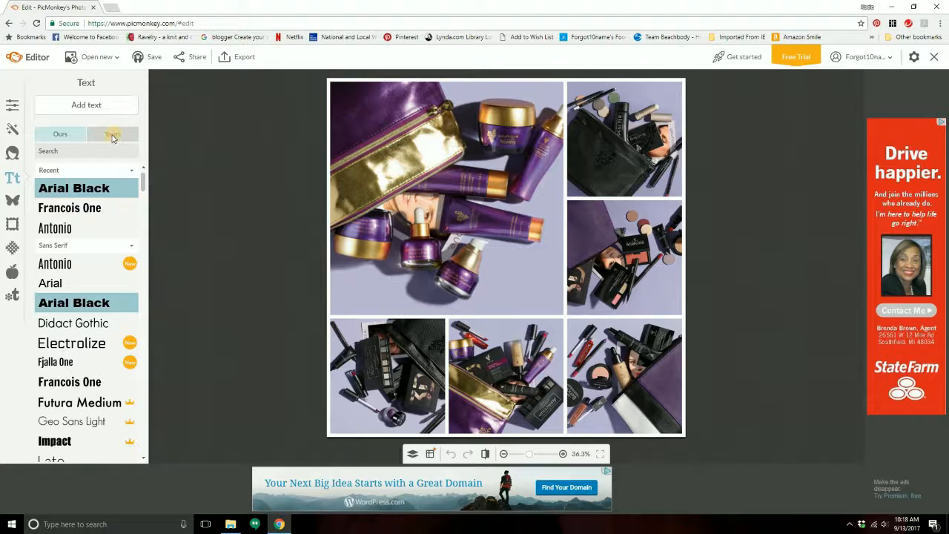
click(71, 191)
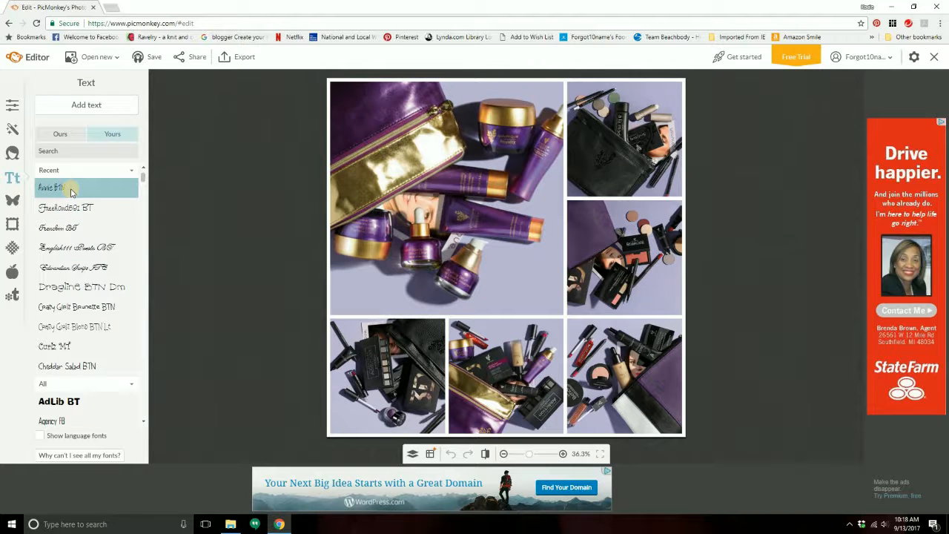
click(96, 106)
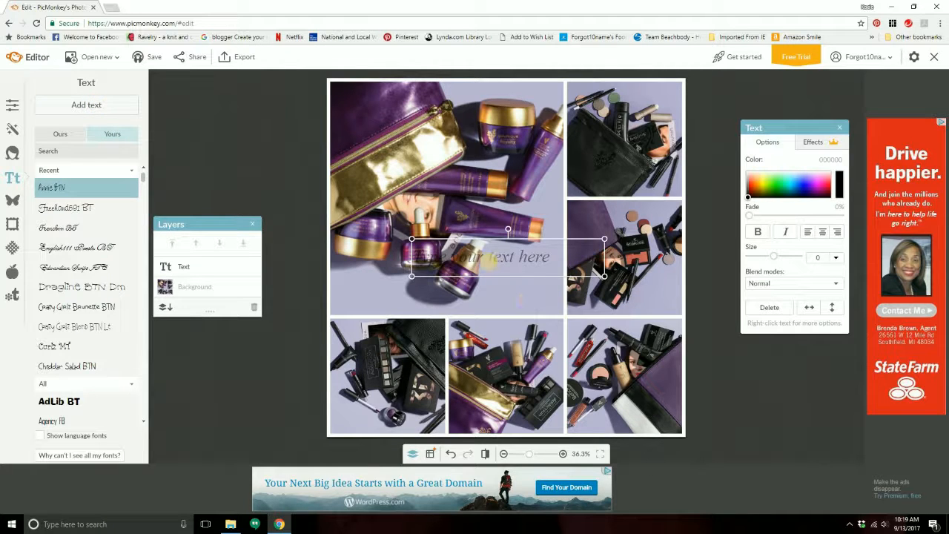
click(483, 255)
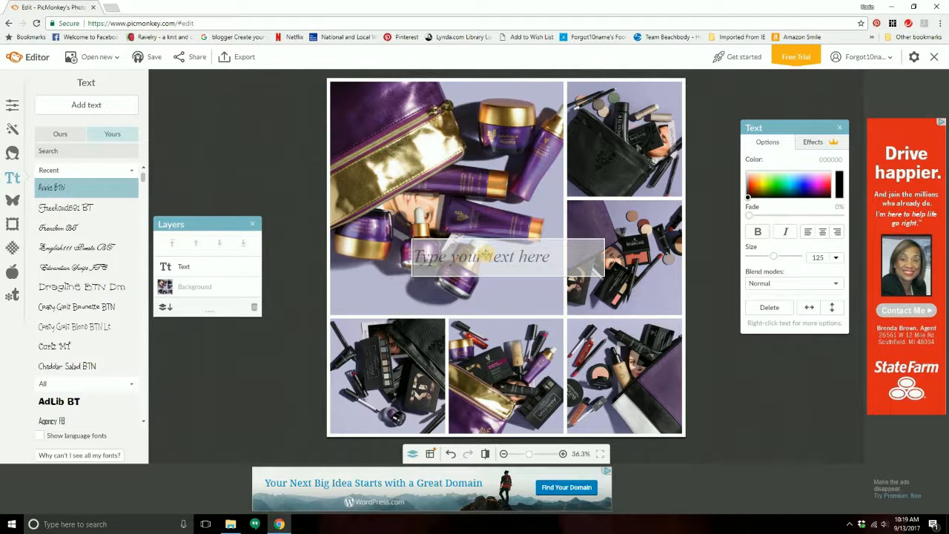
text(Add Text!)
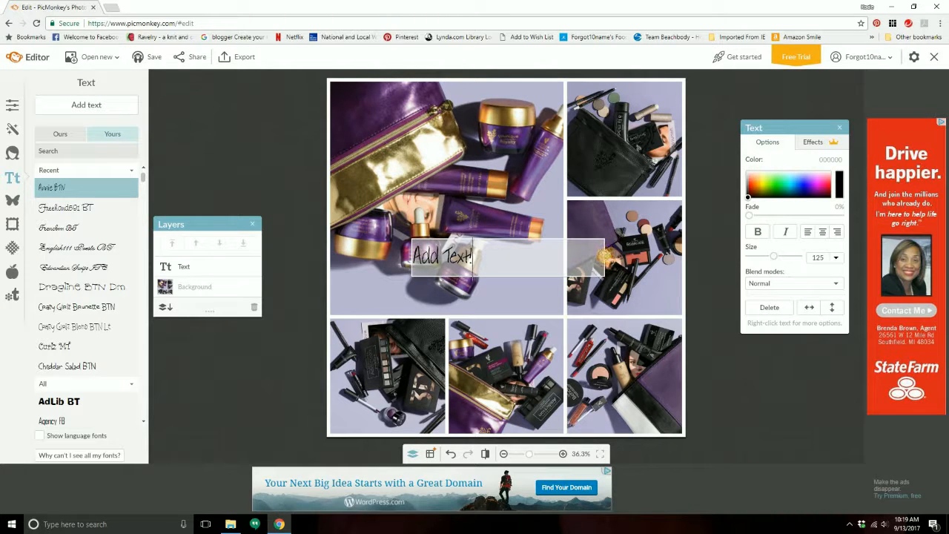
Finish the text entry and enlarge the "Add Text!" layer to about size 332.
click(605, 255)
click(451, 260)
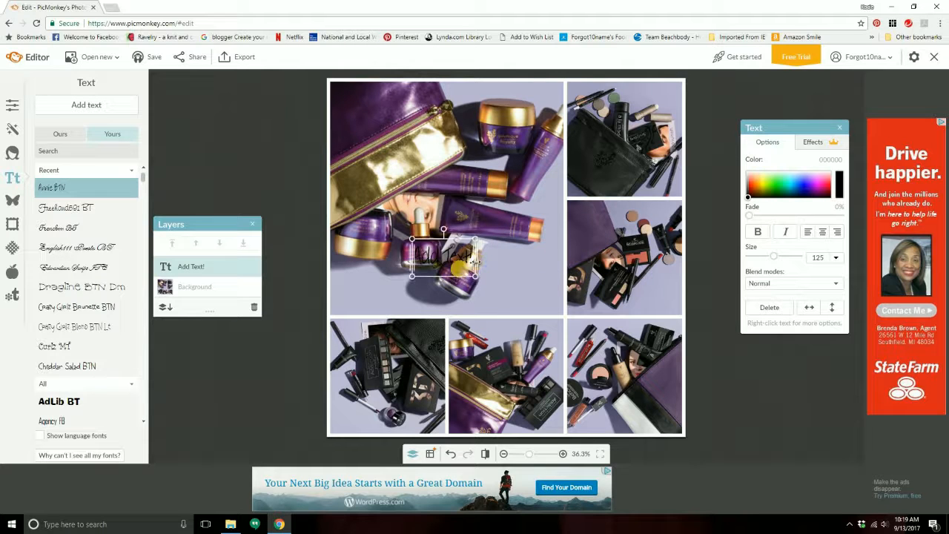
drag(477, 278, 579, 387)
Recolour the whole "Add Text!" text light green (79ffa8) and move it to the upper part of the large image.
double_click(568, 281)
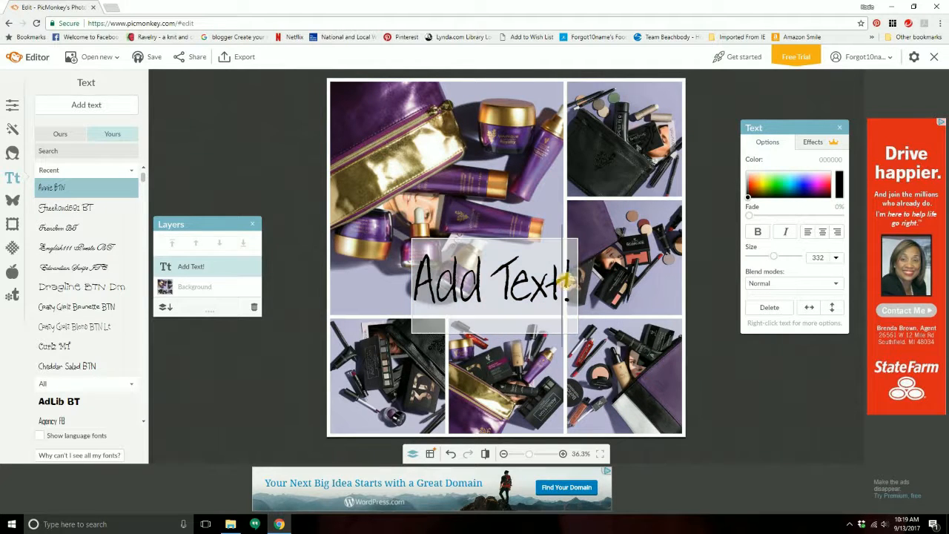
drag(570, 281, 416, 289)
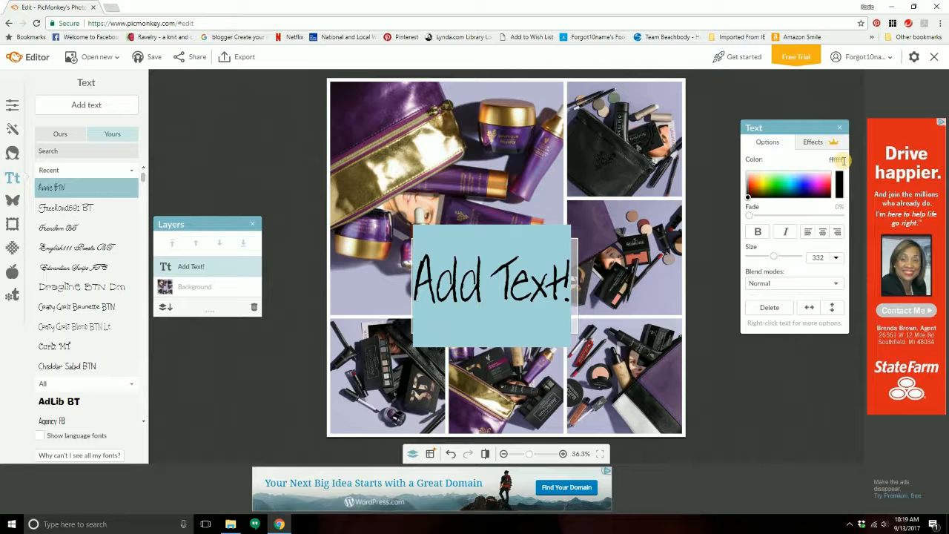
key(Return)
drag(751, 175, 782, 182)
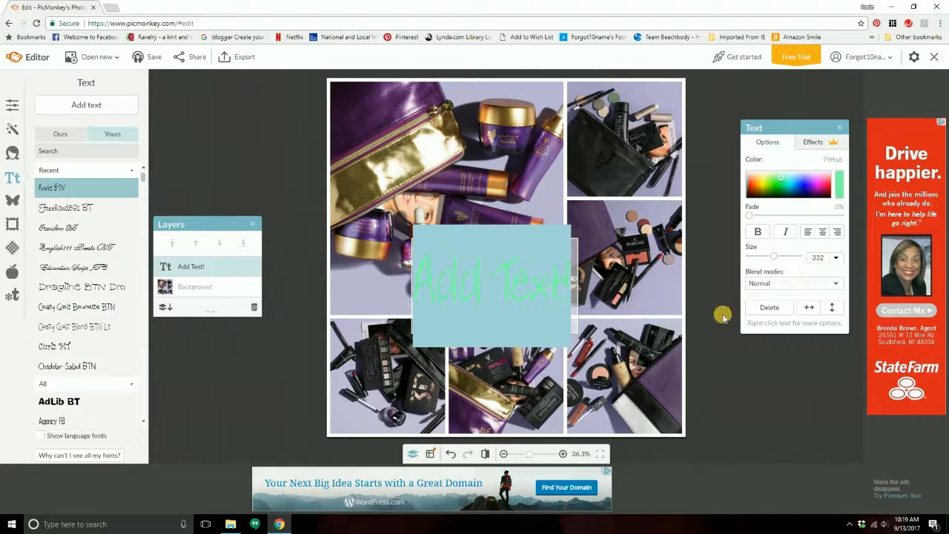
click(710, 308)
click(490, 296)
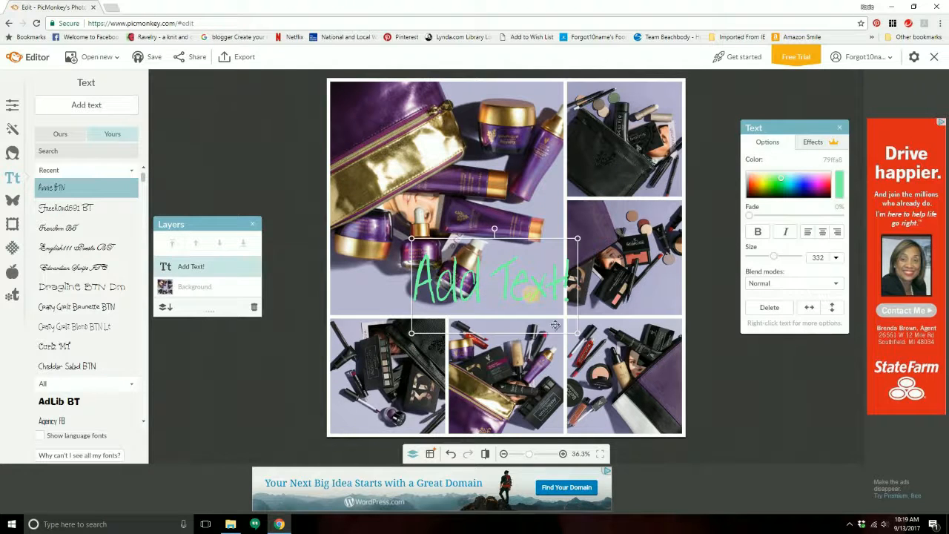
drag(531, 295, 460, 132)
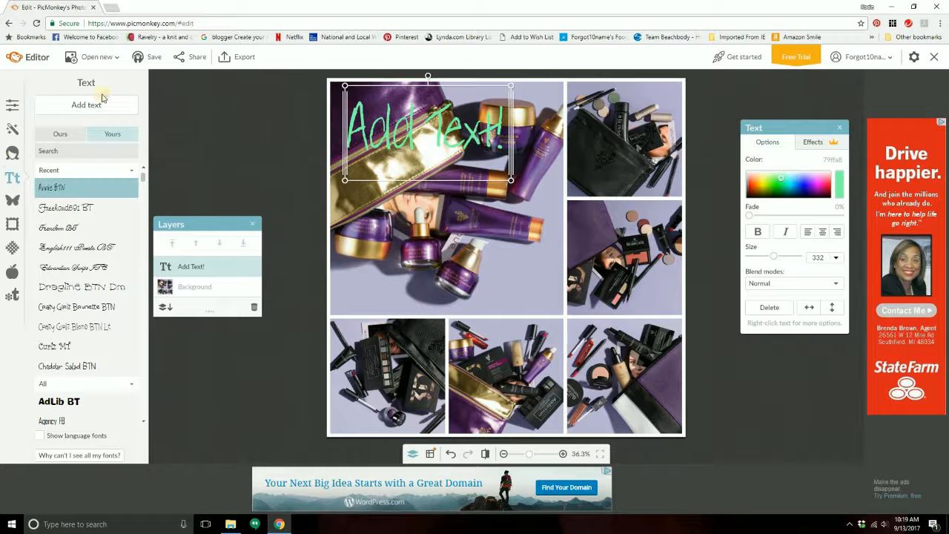
Try the Orton effect on the collage with 0% bloom, 84% brightness and 35% fade.
click(12, 129)
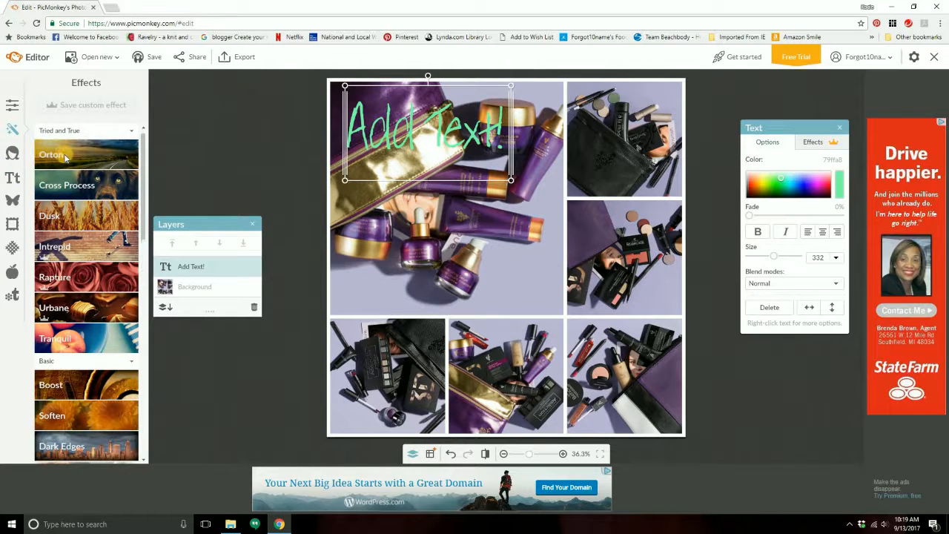
click(64, 156)
drag(64, 190, 75, 189)
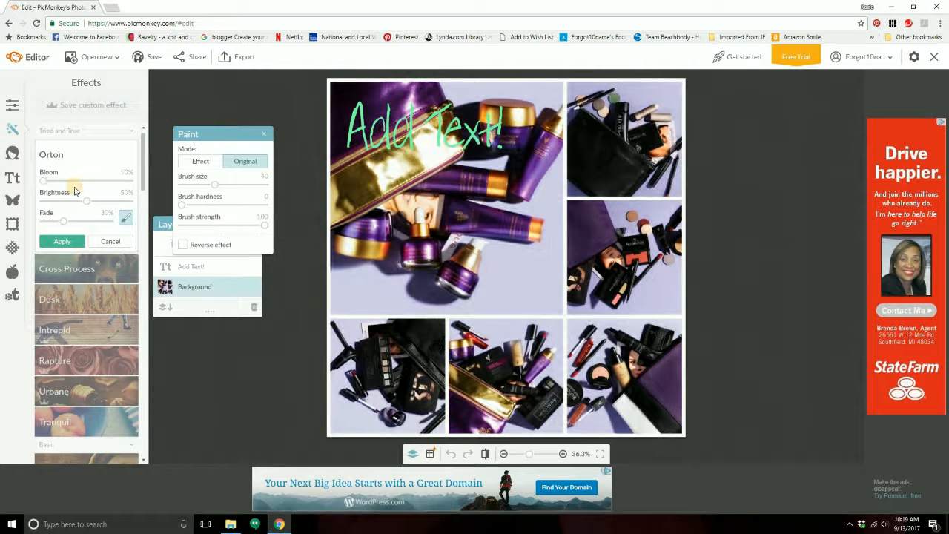
click(112, 201)
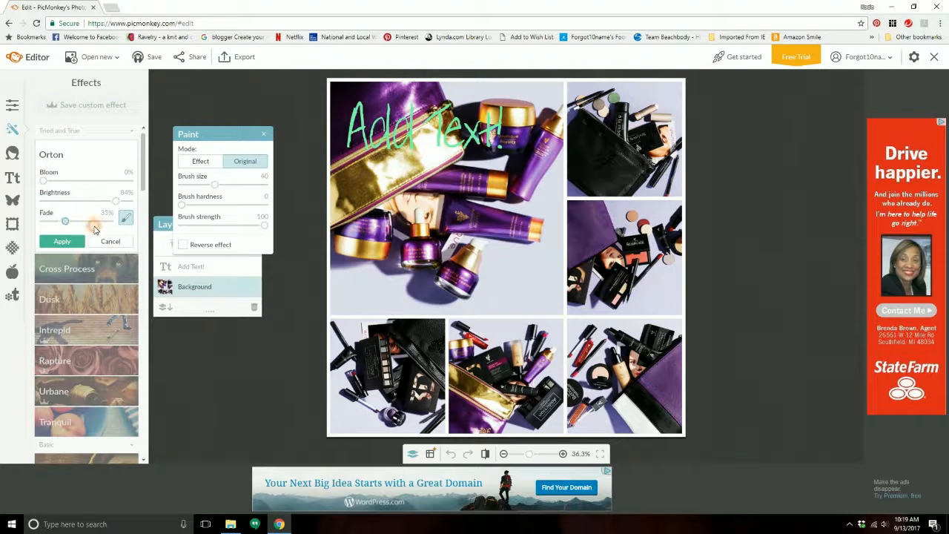
click(70, 241)
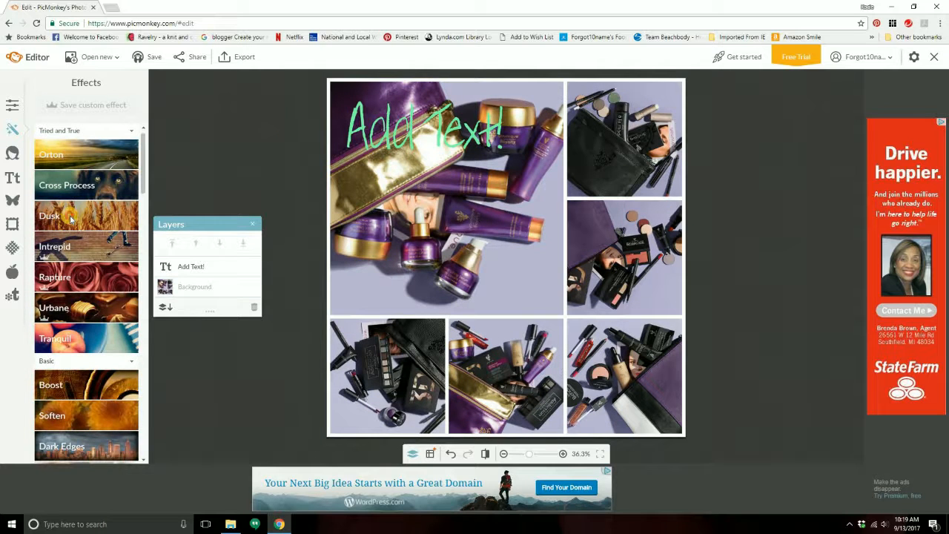
Try the Dusk effect with 13% fade and leave it without applying to show the overlays.
click(70, 216)
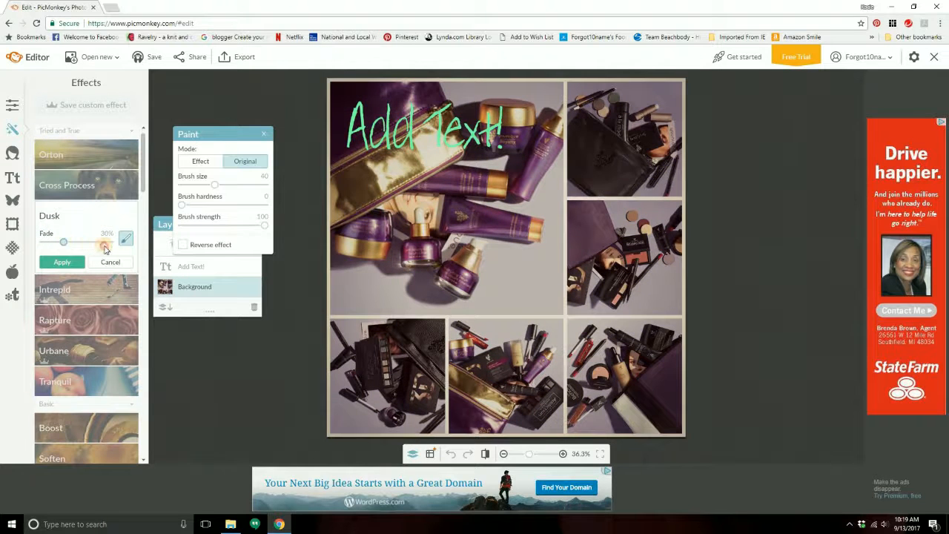
click(105, 245)
click(52, 243)
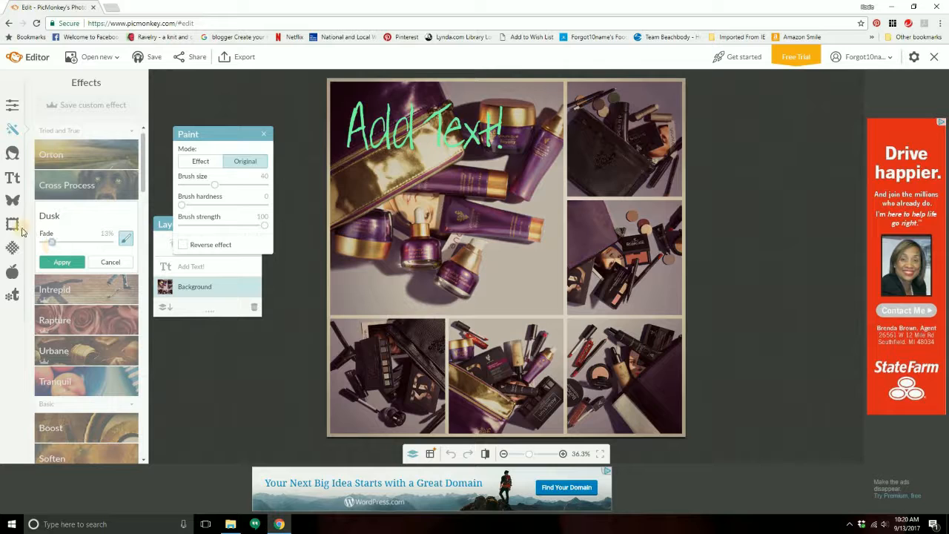
click(19, 206)
click(524, 281)
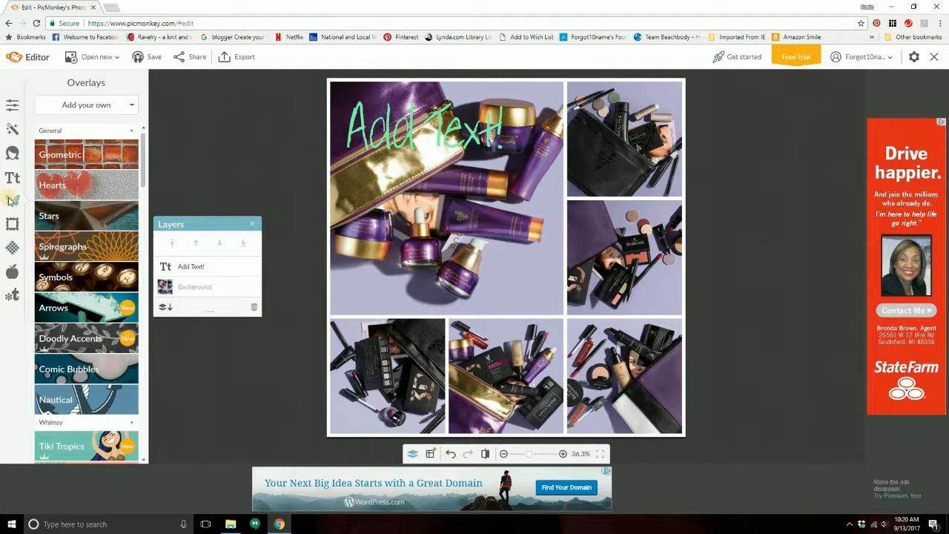
Add a solid red heart overlay at the large image's lower-right corner and pink hearts on the bottom row and the large image's left edge.
click(80, 186)
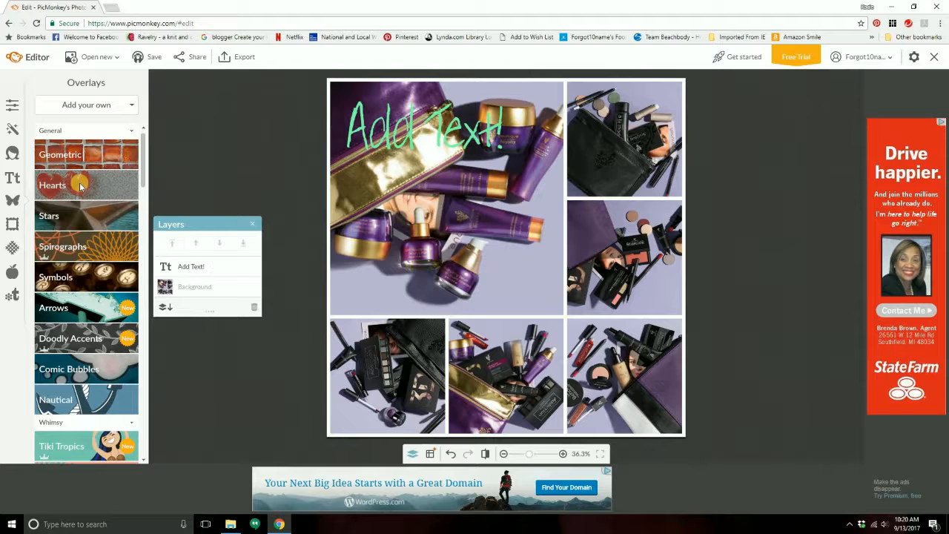
drag(48, 176, 526, 283)
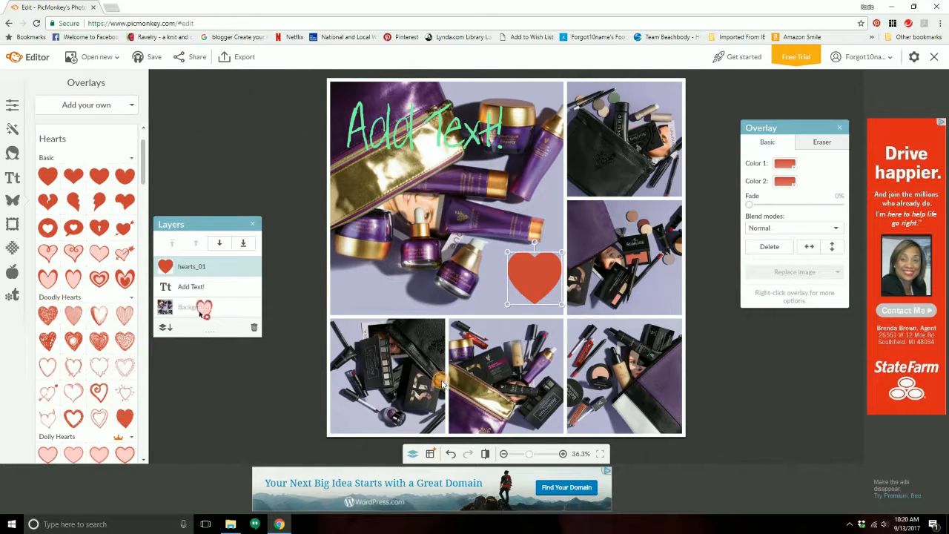
click(123, 295)
drag(57, 283, 362, 239)
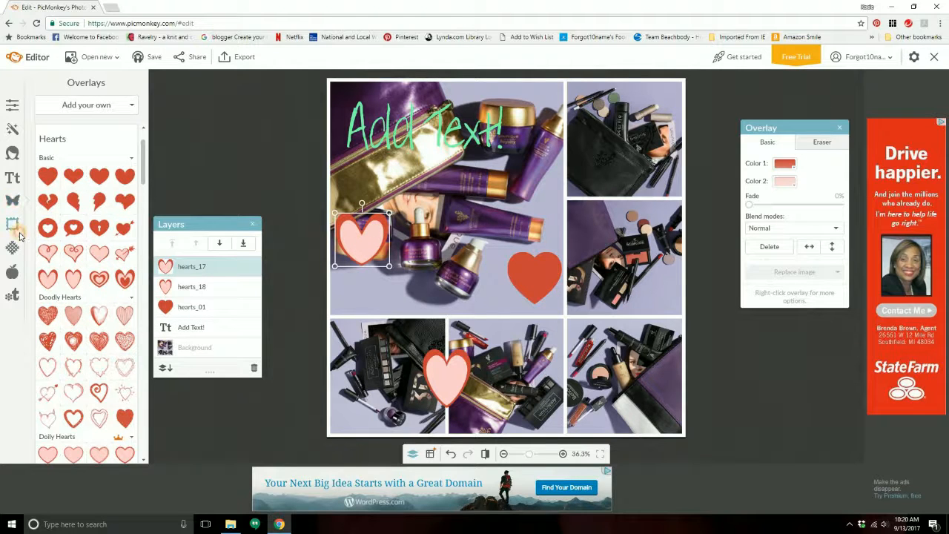
Try the Rounded Corners frame and a Simple Edge frame with outer thickness 38, discarding both and switching to the textures.
click(16, 228)
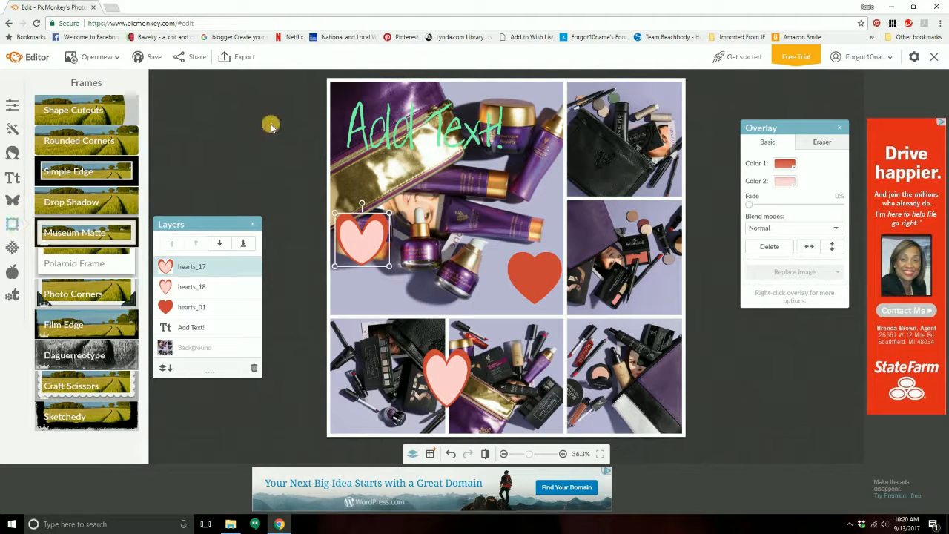
click(87, 140)
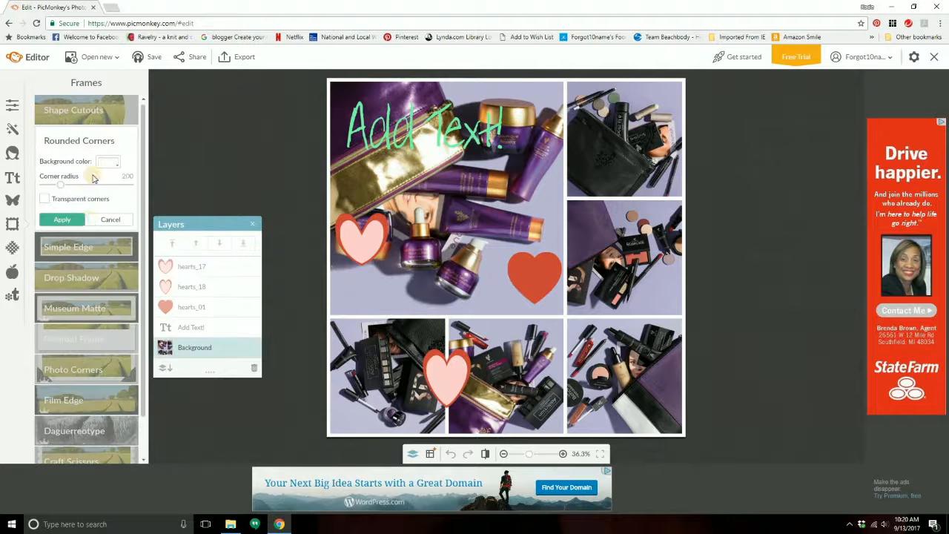
click(109, 219)
click(85, 171)
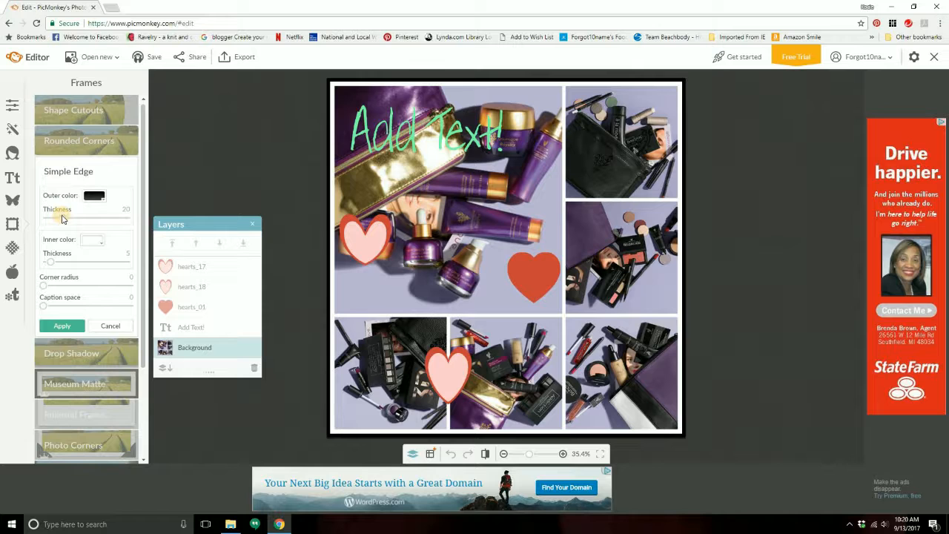
drag(109, 221, 56, 218)
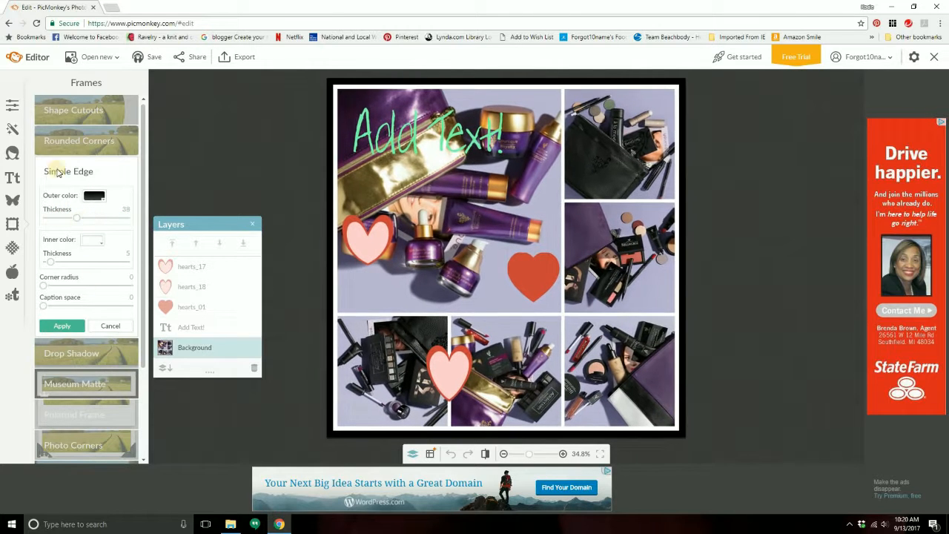
click(17, 253)
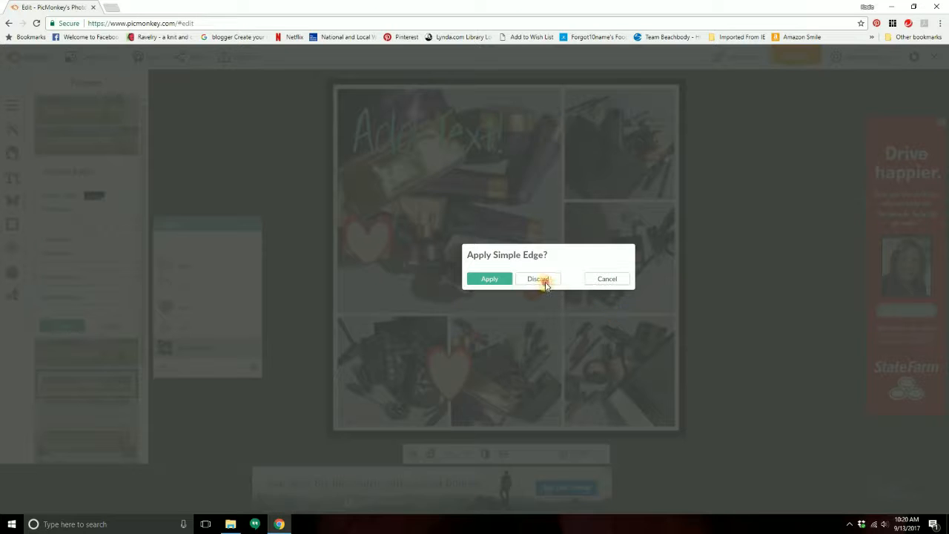
click(607, 281)
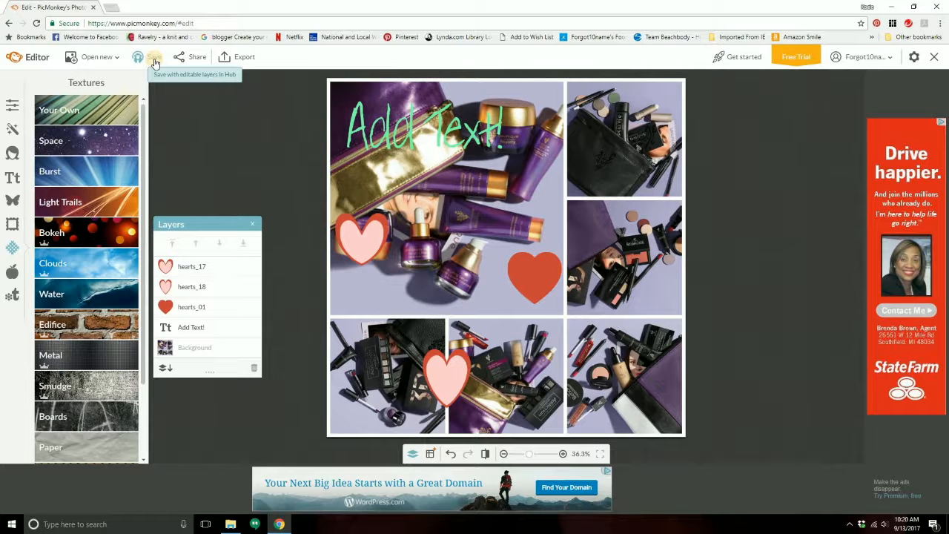
Start exporting the decorated collage and name the image "Collage for Collections!".
click(240, 59)
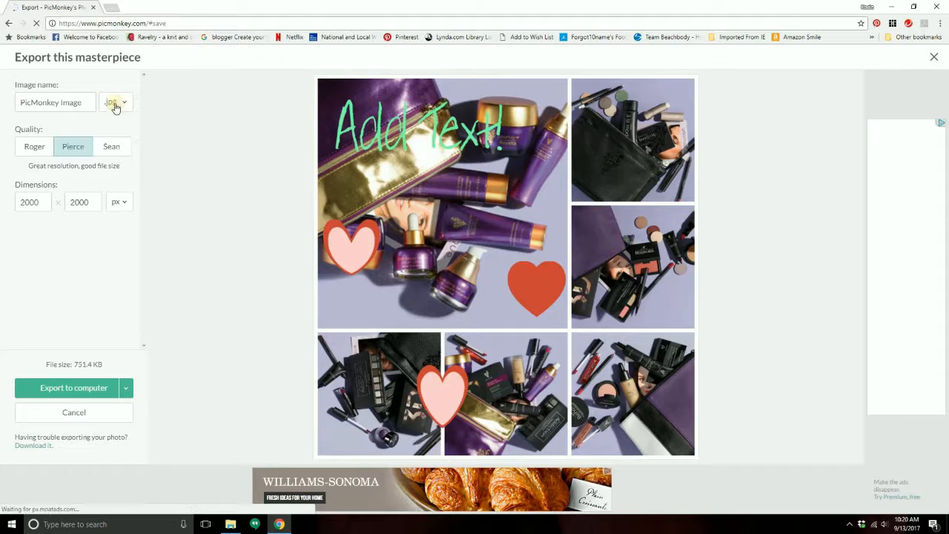
drag(86, 102, 9, 107)
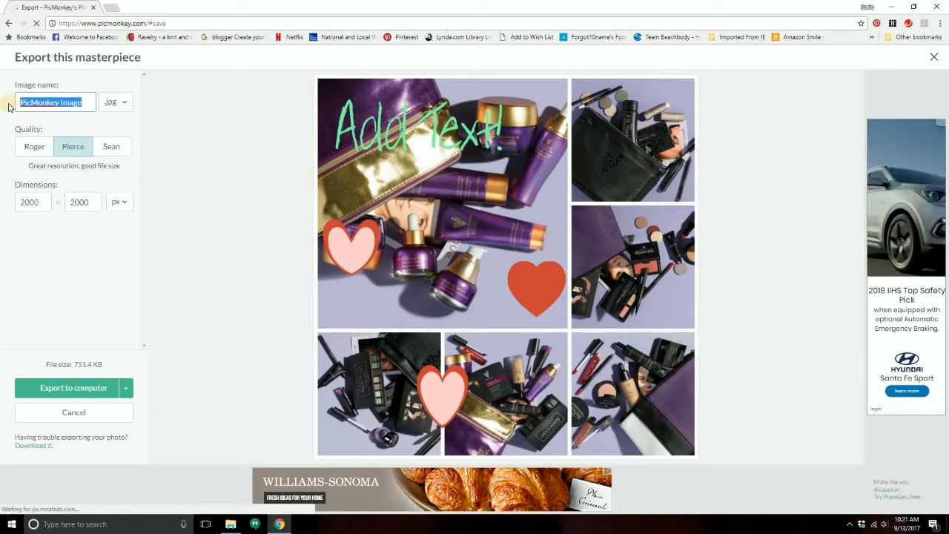
text(Collage for Co)
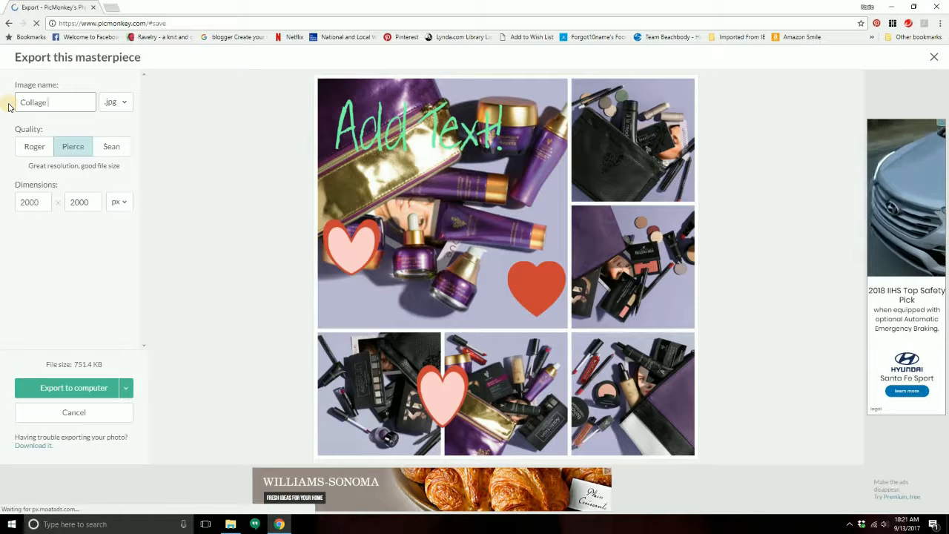
text(llections!)
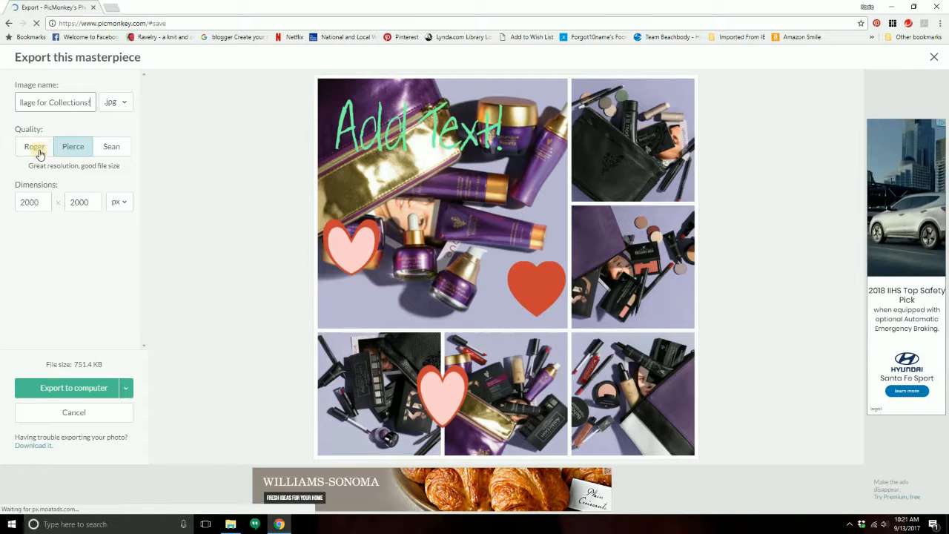
Compare the Roger and Sean export qualities, keep Sean, and check the width and height fields.
click(32, 148)
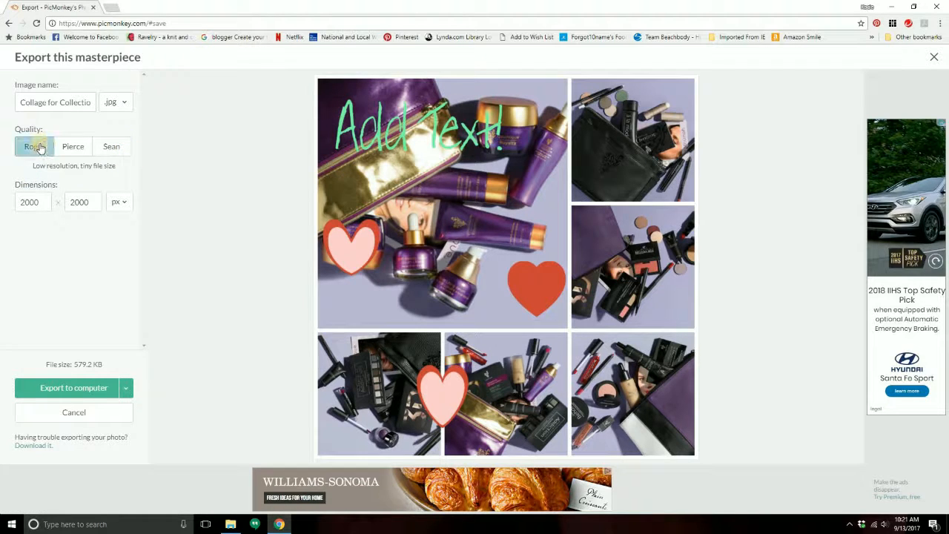
click(115, 150)
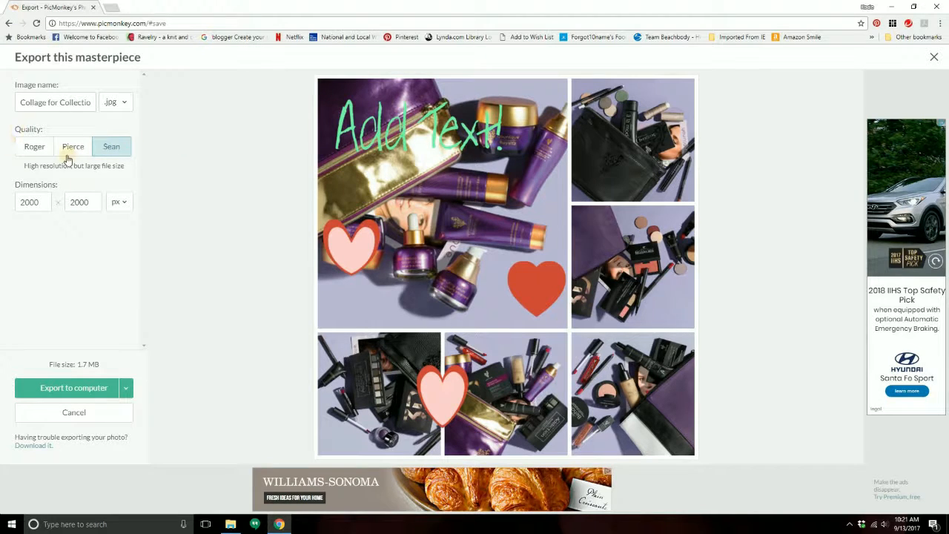
double_click(26, 202)
double_click(87, 205)
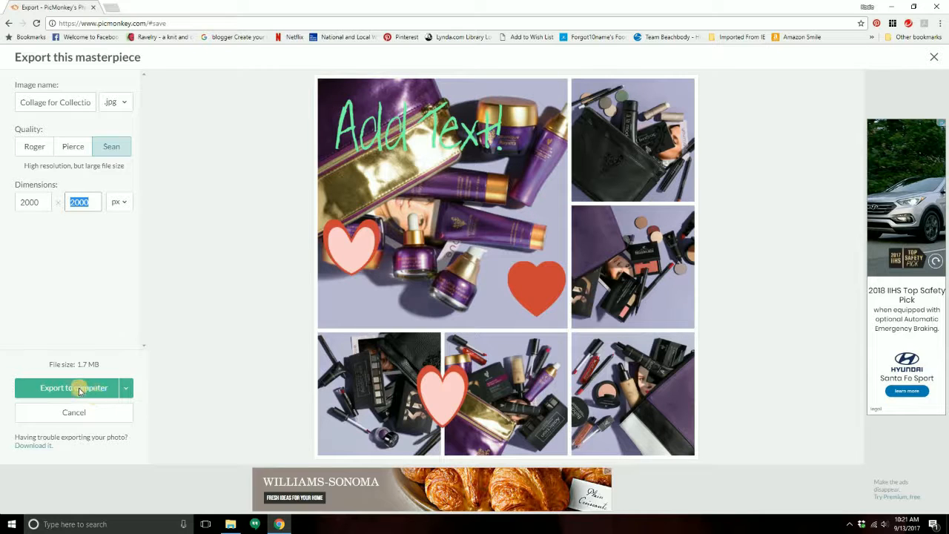
View the alternative export destinations, and export the collage to the computer as a JPEG in the Collections folder.
click(126, 388)
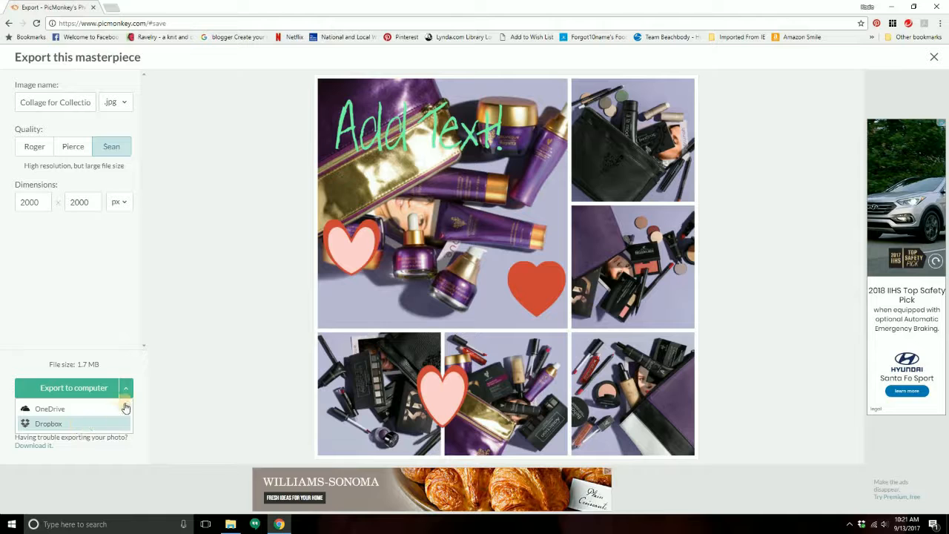
click(57, 388)
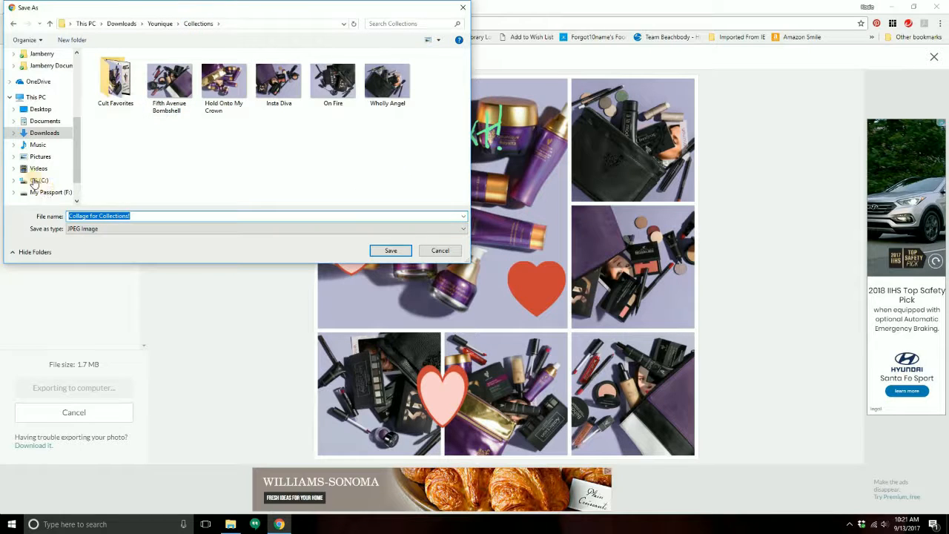
click(391, 251)
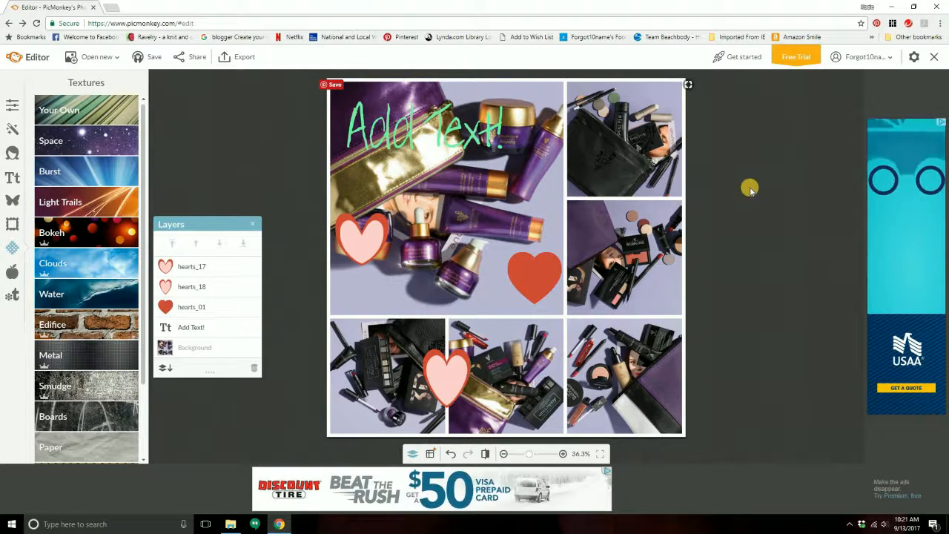
Close the Editor, open a blank collage from the home page, and close that collage too.
click(938, 63)
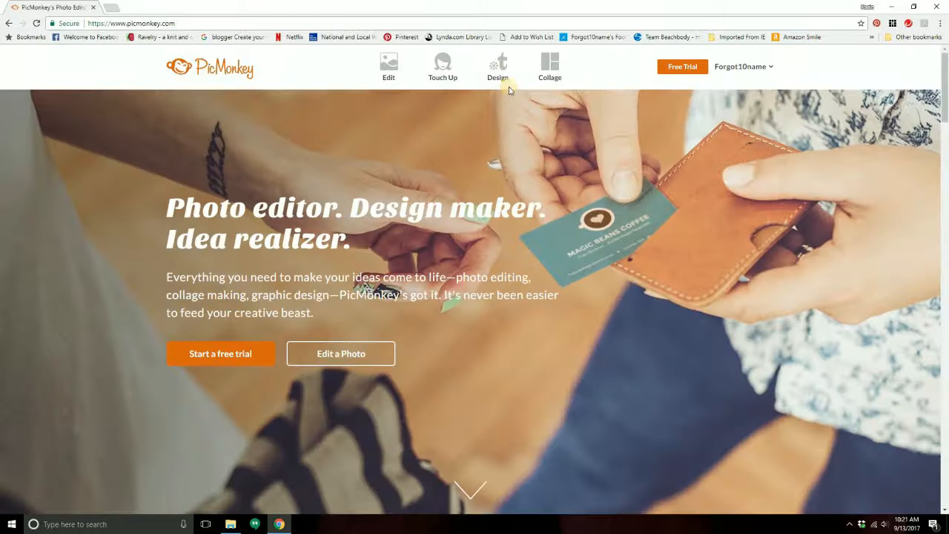
click(554, 67)
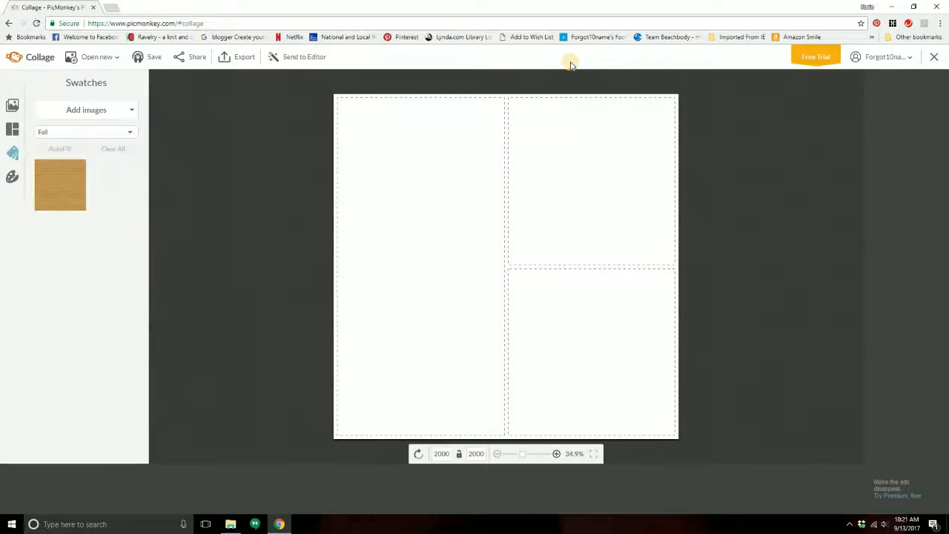
click(935, 59)
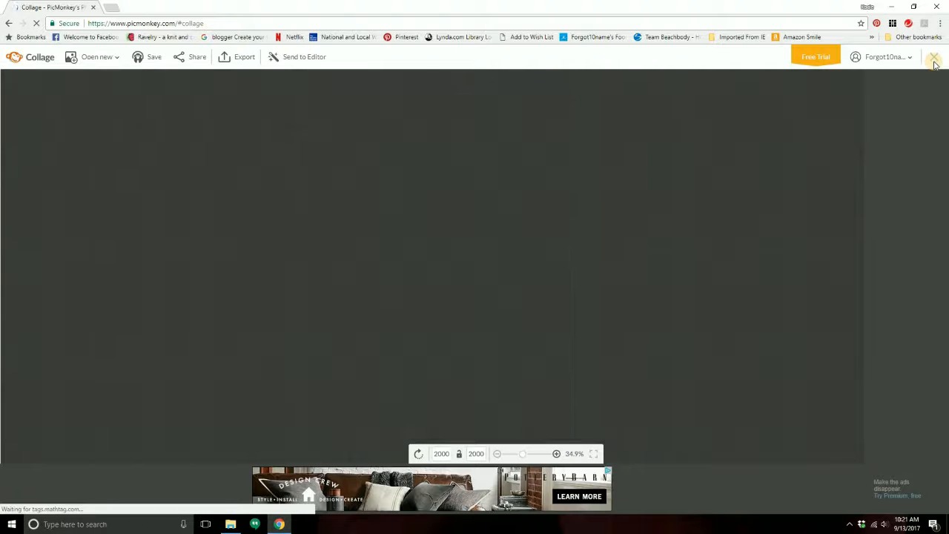